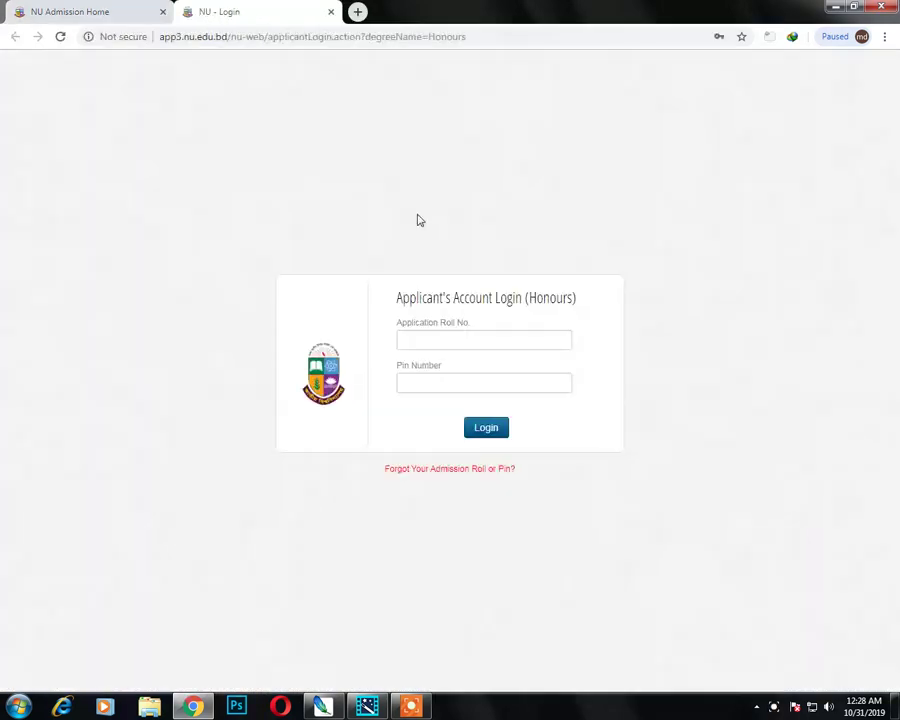
# Log in to the Honours applicant account with the saved application roll number and PIN, and open the release slip application
pyautogui.click(455, 339)
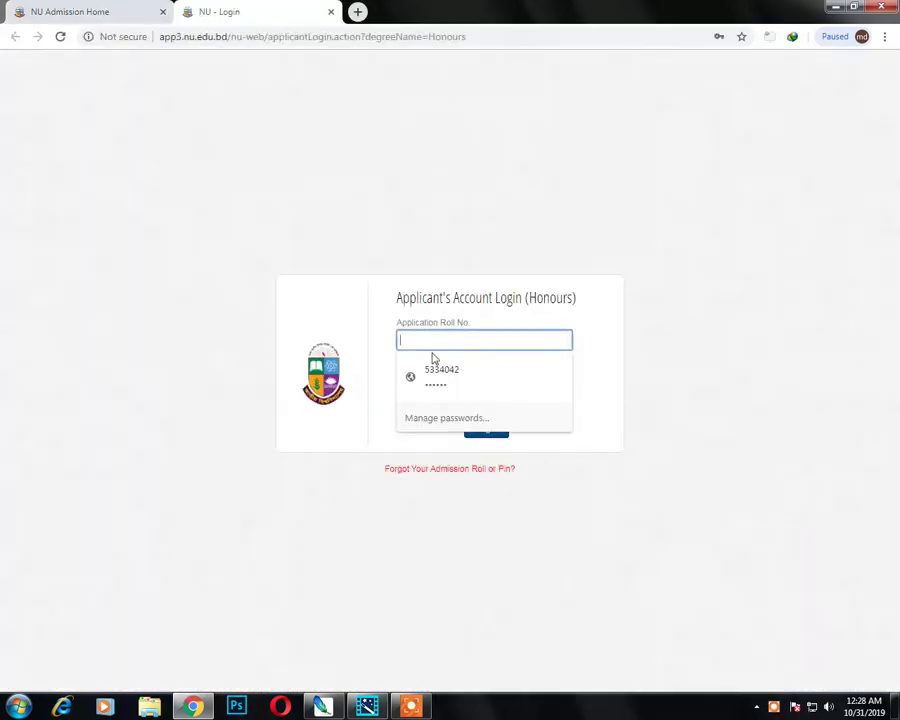
pyautogui.click(489, 368)
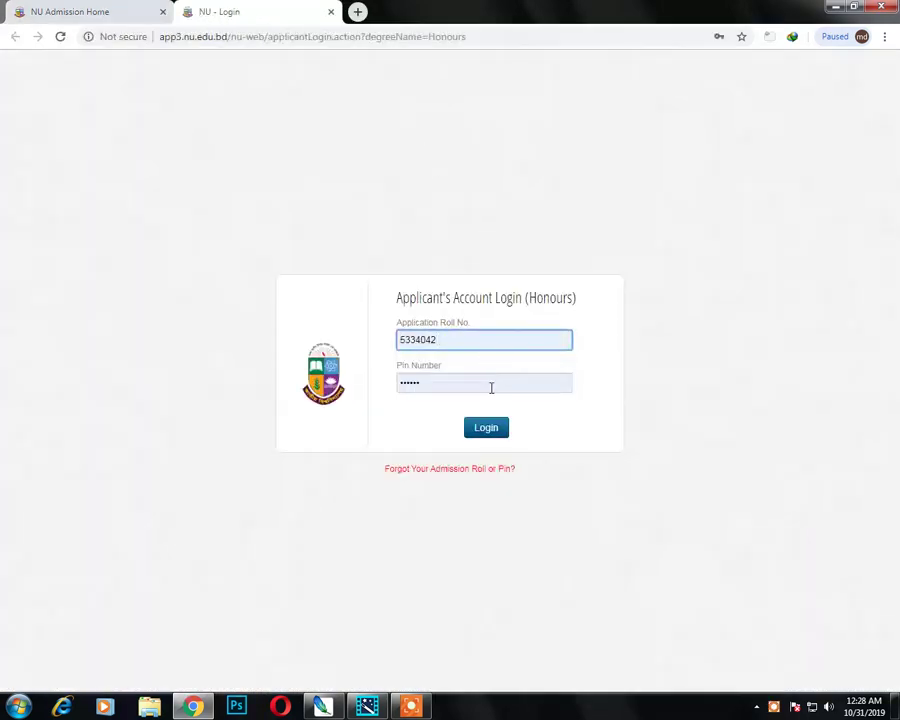
pyautogui.click(497, 430)
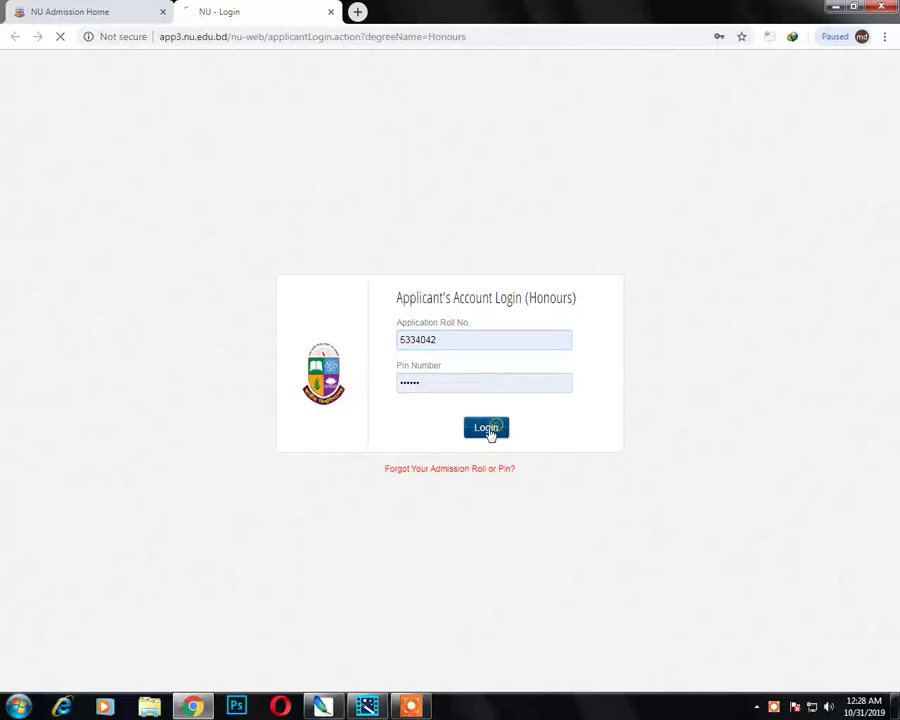
pyautogui.click(352, 222)
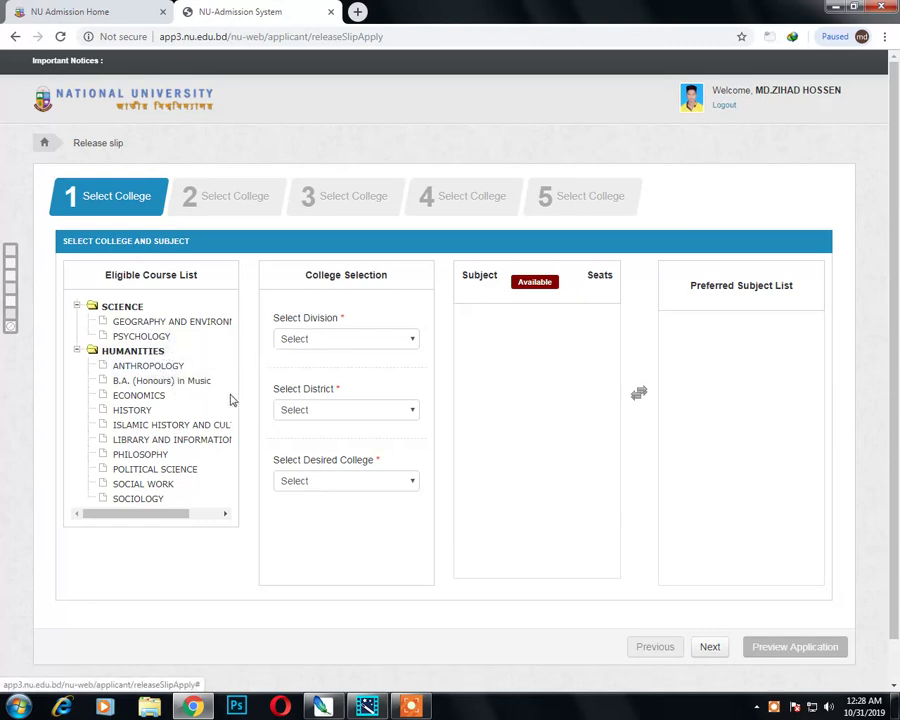
# Set the division to BARISAL and the district to Barisal, and look through the colleges offered there
pyautogui.moveTo(185, 516); pyautogui.dragTo(166, 516)
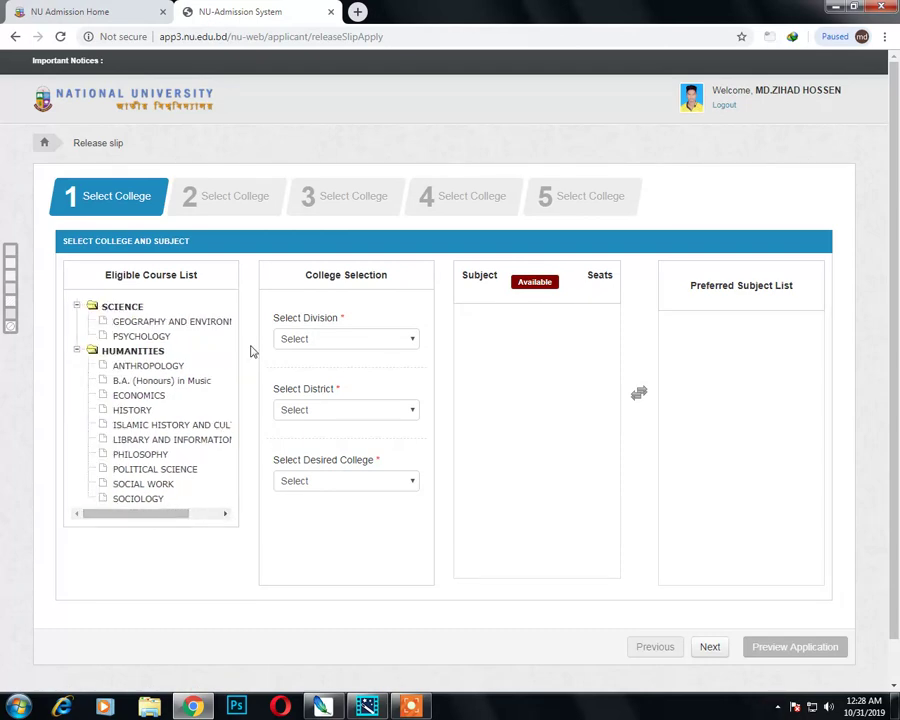
pyautogui.click(330, 342)
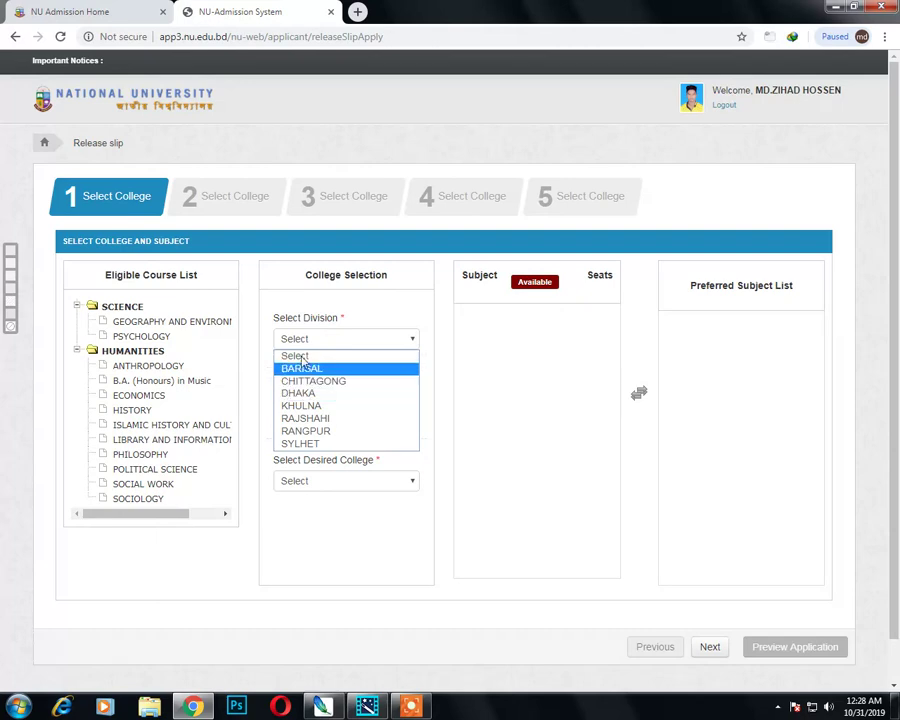
pyautogui.click(318, 369)
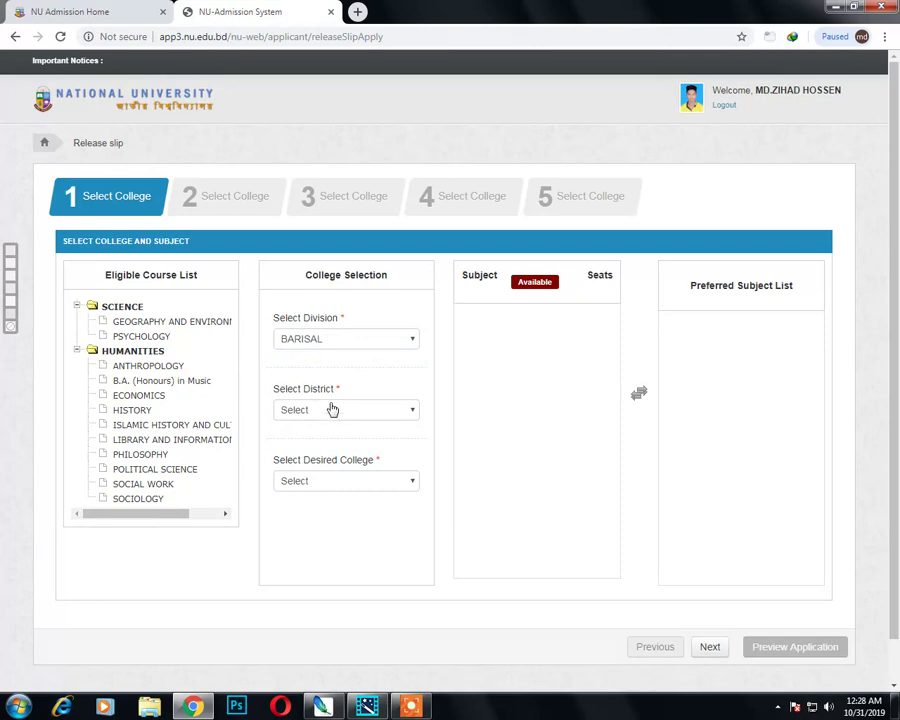
pyautogui.click(333, 410)
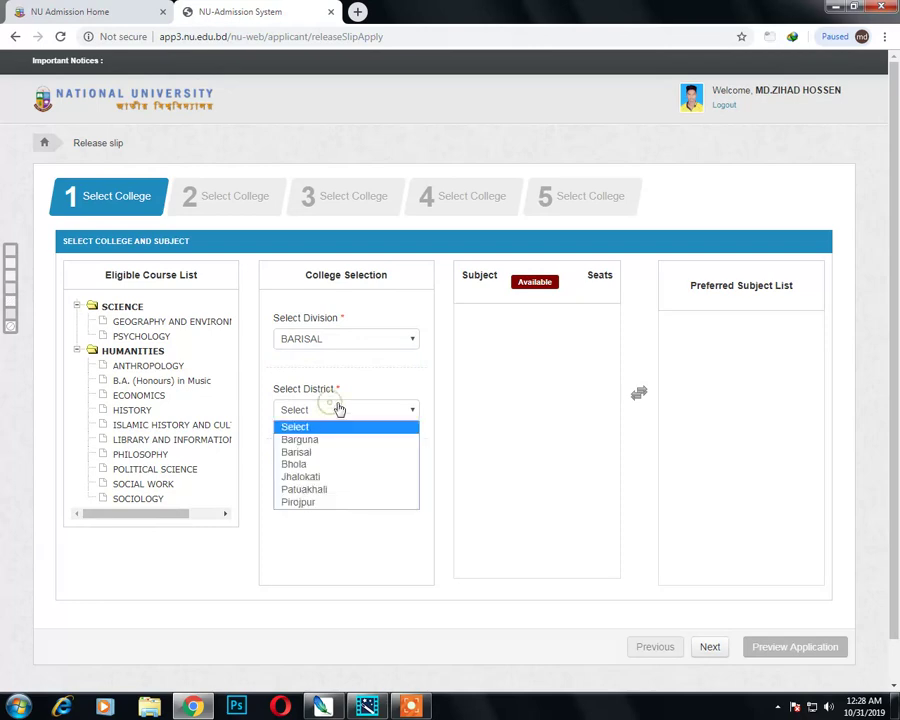
pyautogui.click(313, 454)
pyautogui.click(331, 482)
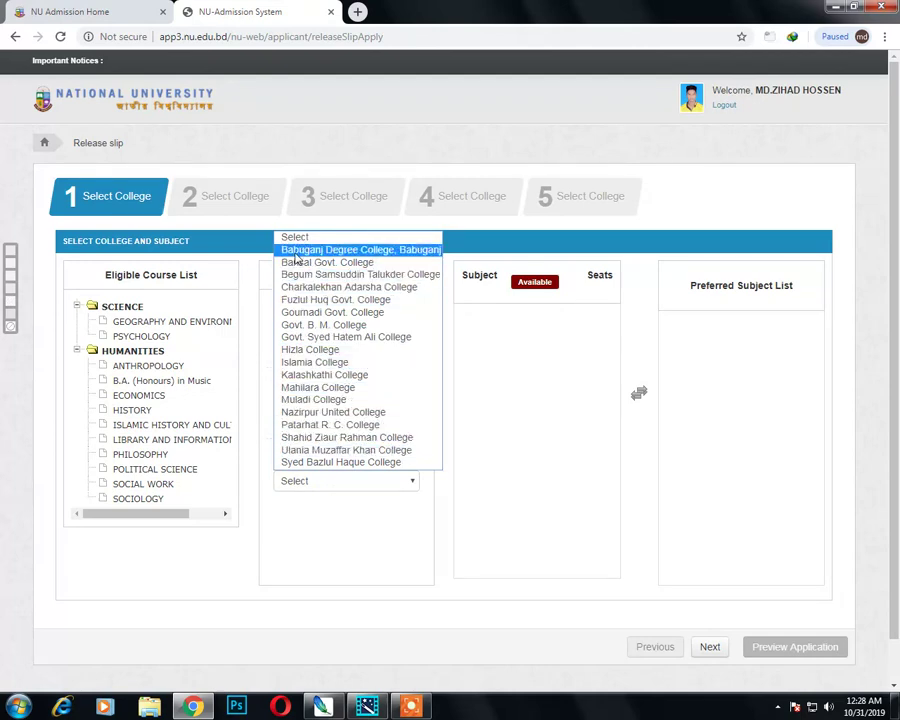
pyautogui.click(330, 538)
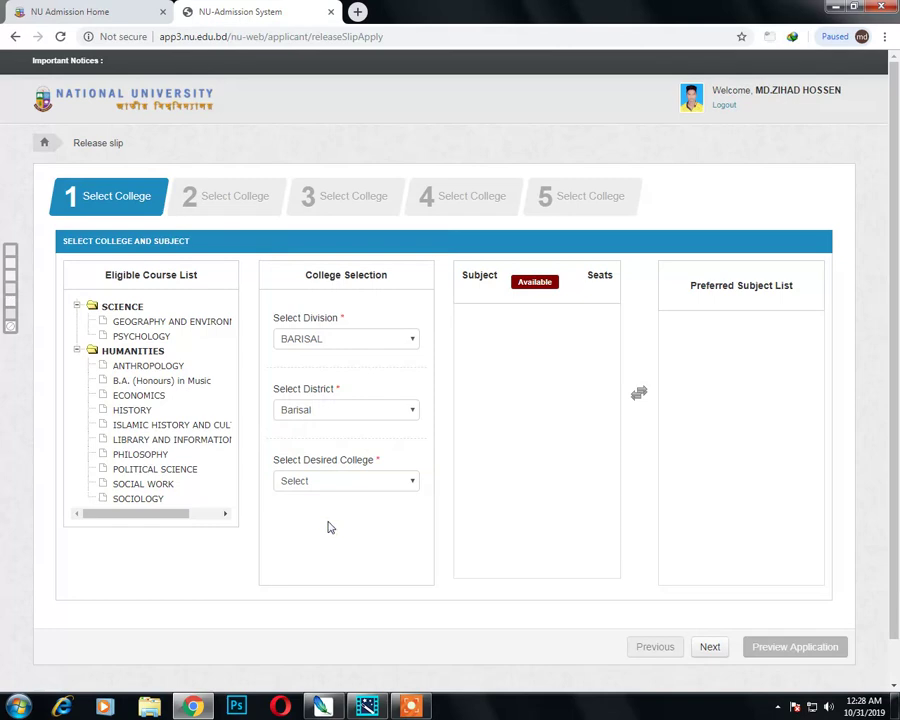
# Set the division to DHAKA, the district to Dhaka and the desired college to Mohammadpur Kendriya College
pyautogui.click(334, 340)
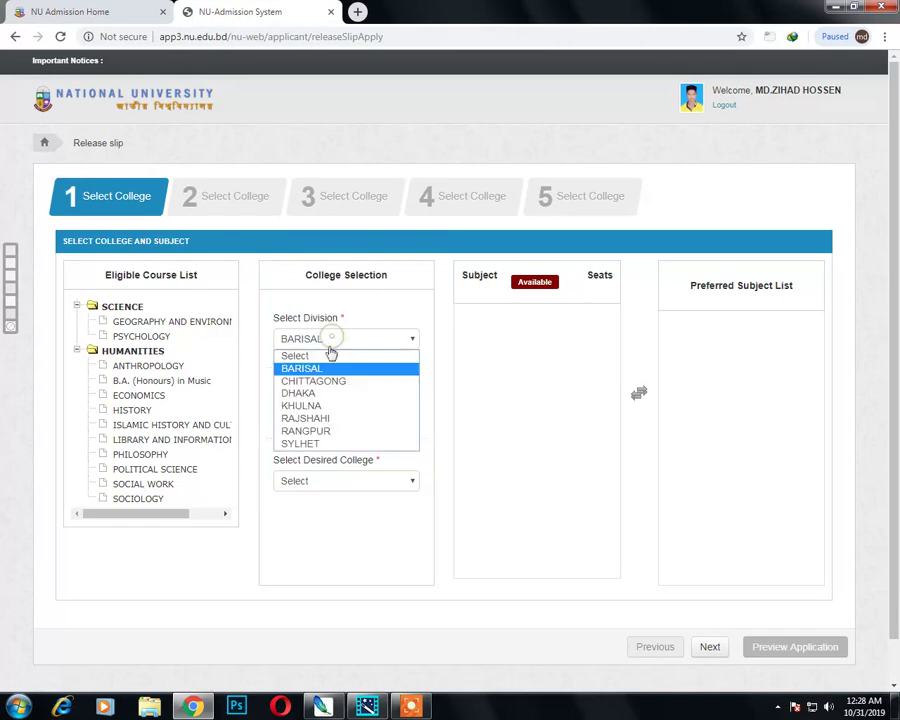
pyautogui.click(311, 396)
pyautogui.click(315, 410)
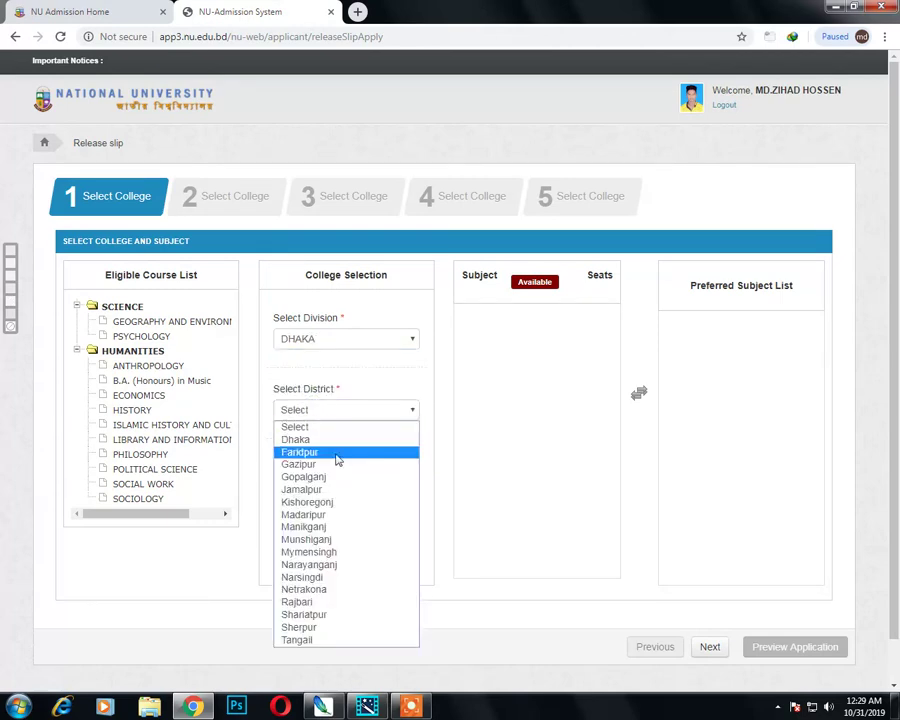
pyautogui.click(325, 439)
pyautogui.click(315, 480)
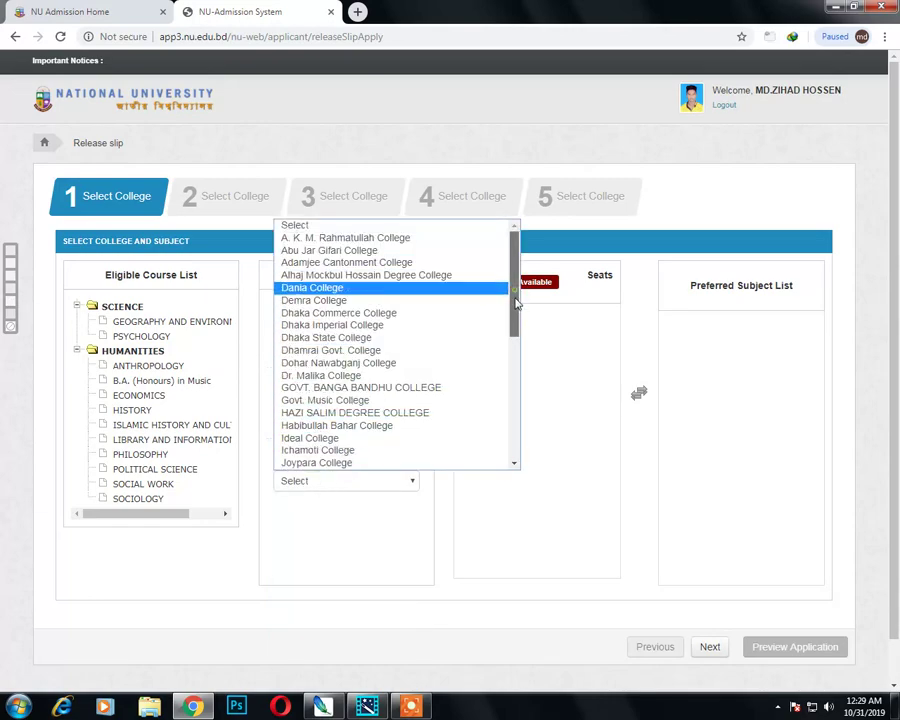
pyautogui.moveTo(516, 303); pyautogui.dragTo(533, 352)
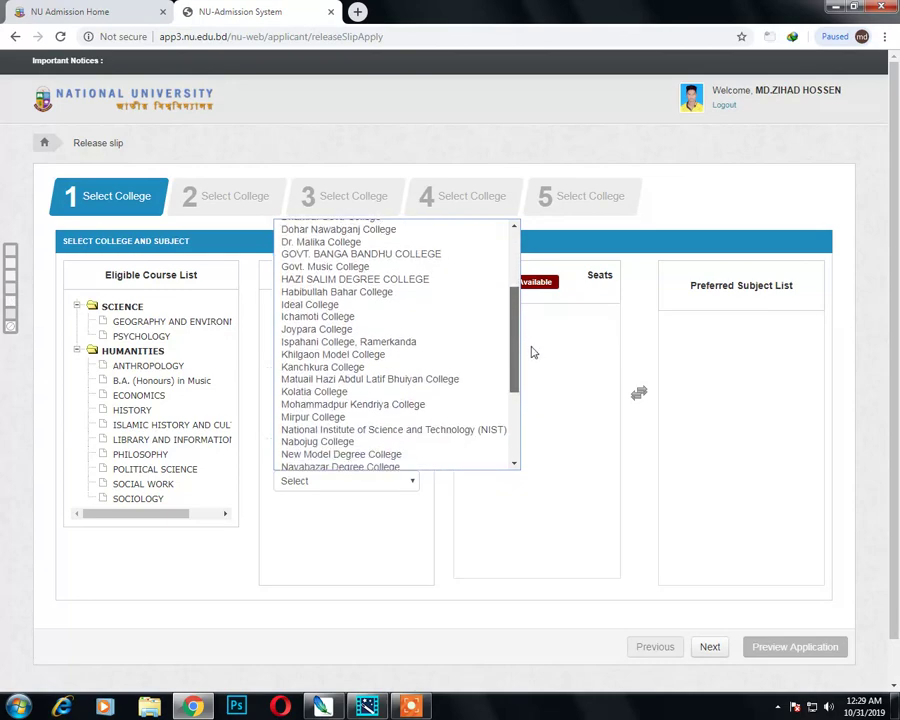
pyautogui.click(398, 405)
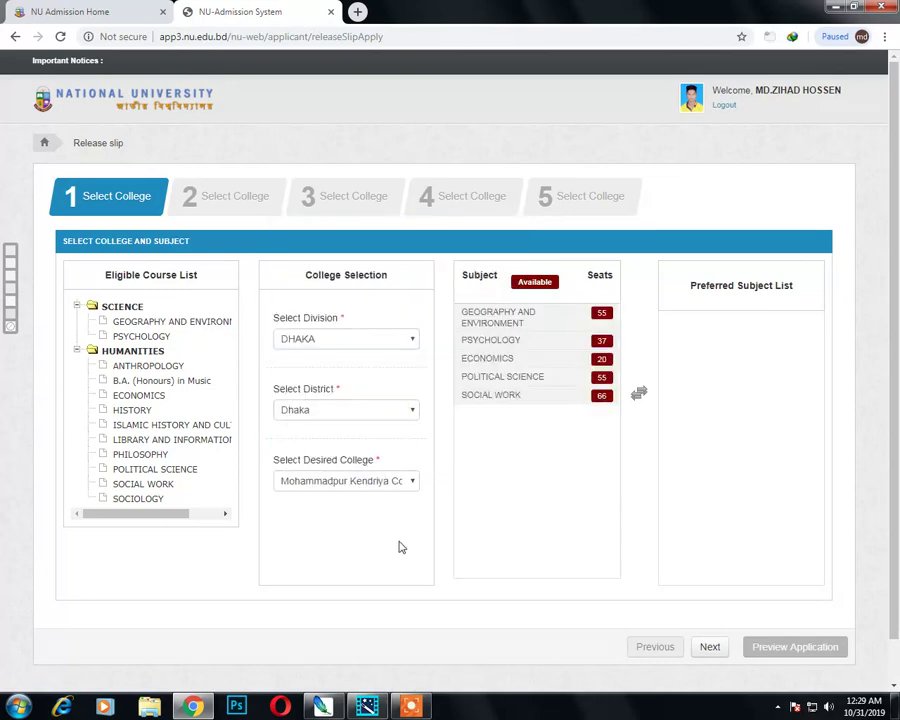
# Examine the available subjects and their seat numbers for the chosen college against the eligible course list
pyautogui.click(526, 341)
pyautogui.click(512, 395)
pyautogui.click(481, 360)
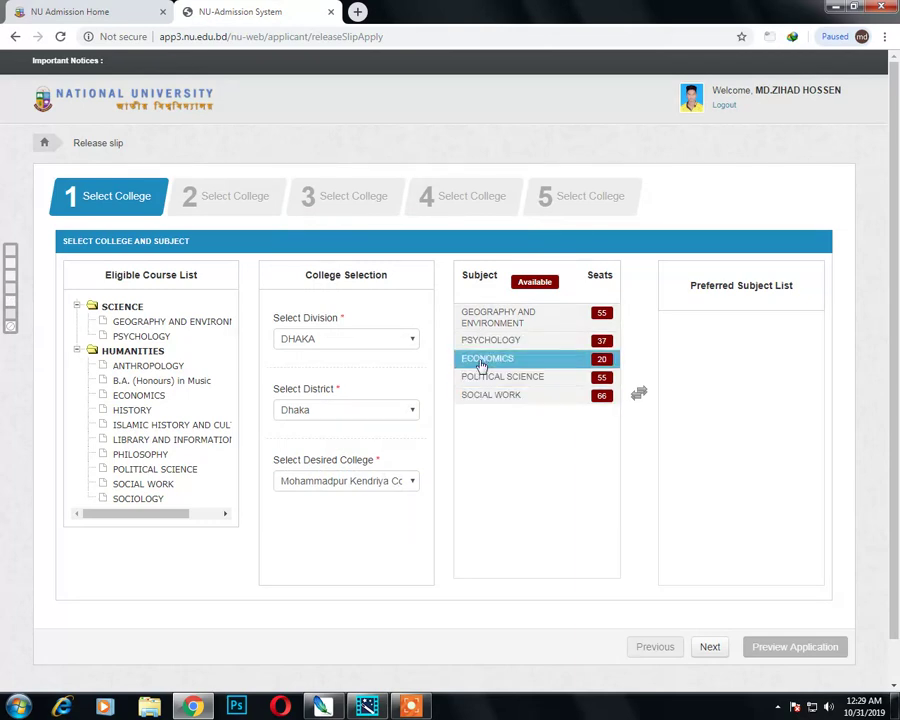
pyautogui.click(488, 322)
pyautogui.click(531, 361)
pyautogui.click(520, 344)
pyautogui.click(480, 358)
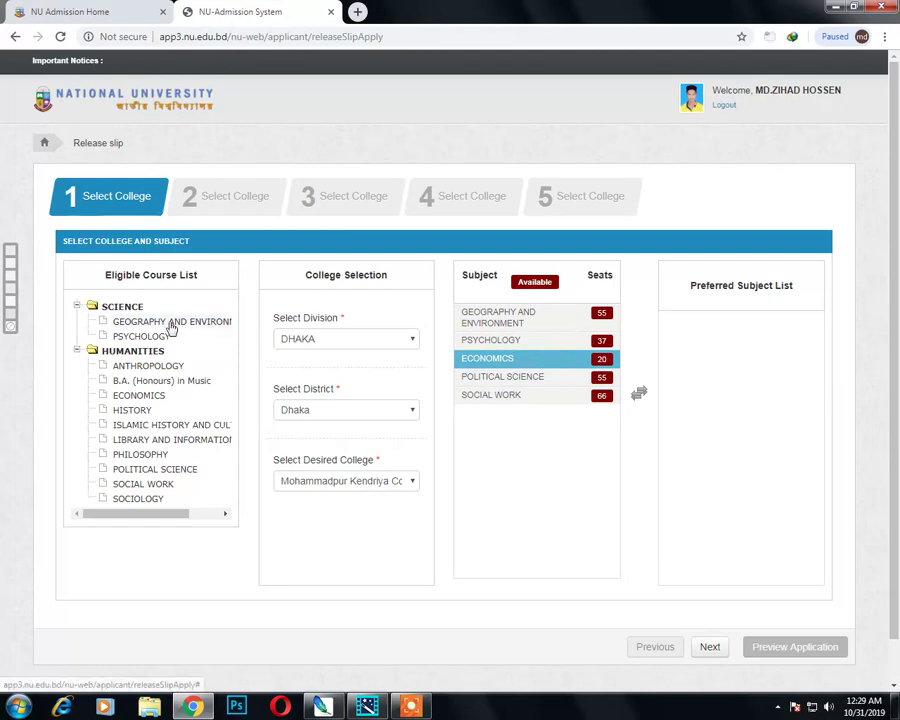
pyautogui.click(494, 394)
pyautogui.click(515, 379)
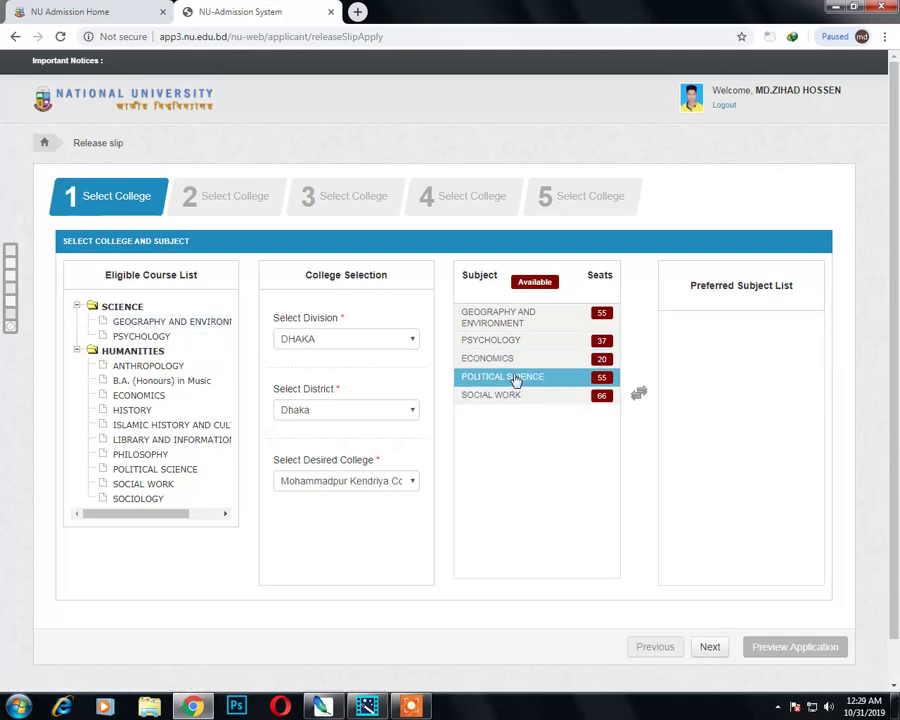
pyautogui.click(494, 396)
pyautogui.click(494, 361)
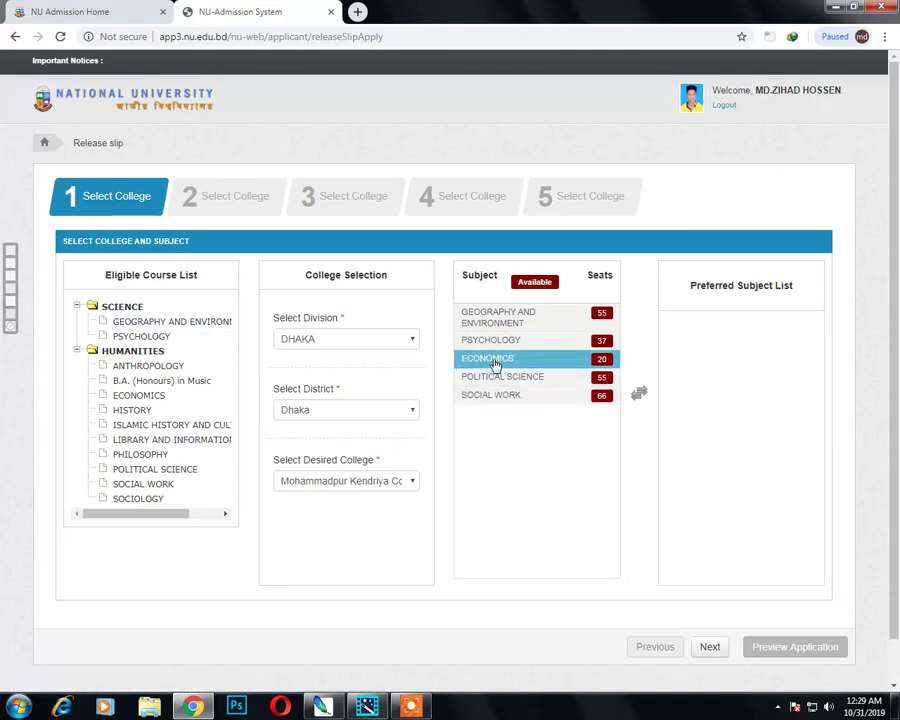
pyautogui.click(488, 343)
pyautogui.click(488, 395)
# Add POLITICAL SCIENCE, SOCIAL WORK and PSYCHOLOGY to the preferred subject list, and take SOCIAL WORK out again
pyautogui.click(490, 379)
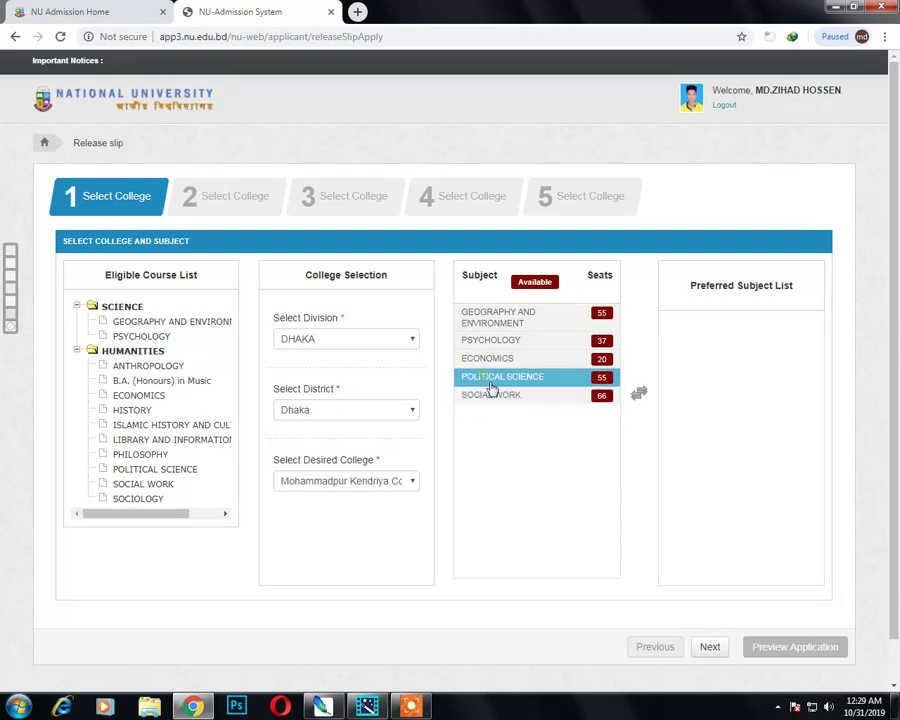
pyautogui.moveTo(490, 388); pyautogui.dragTo(783, 321)
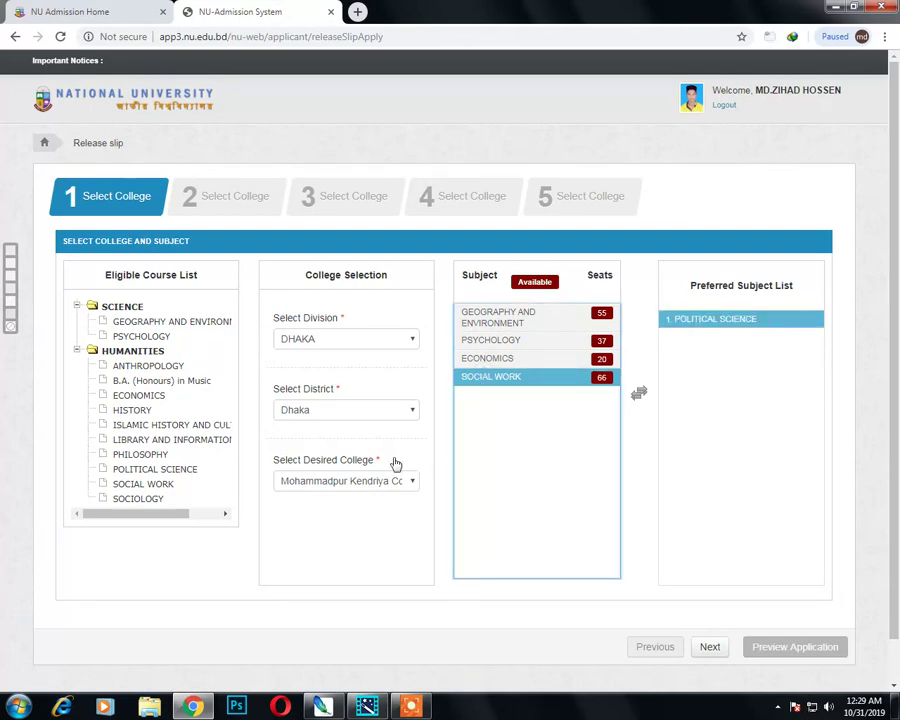
pyautogui.click(363, 514)
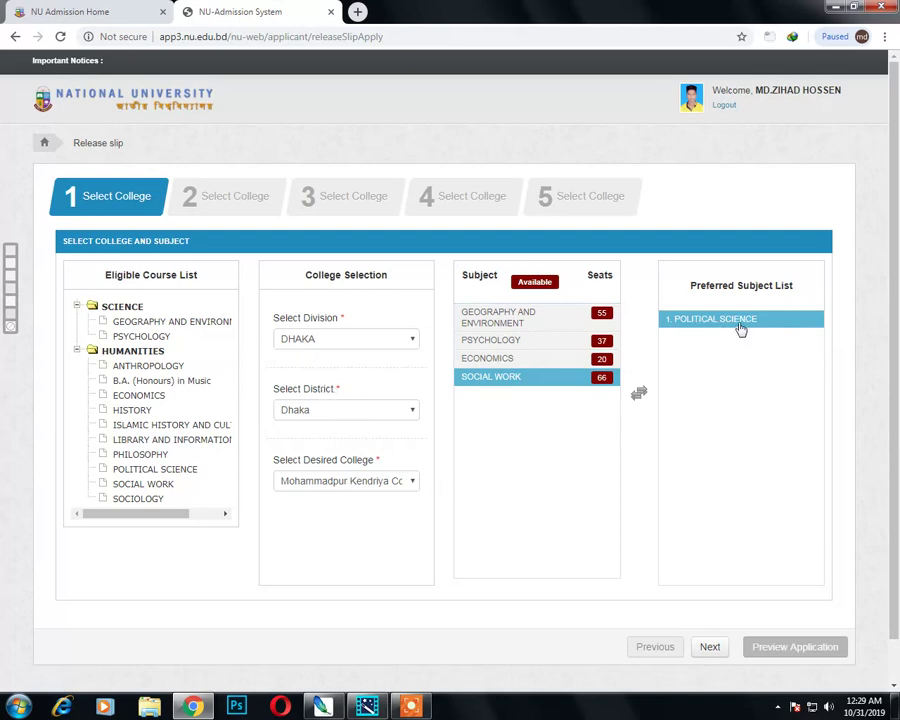
pyautogui.moveTo(512, 378); pyautogui.dragTo(717, 350)
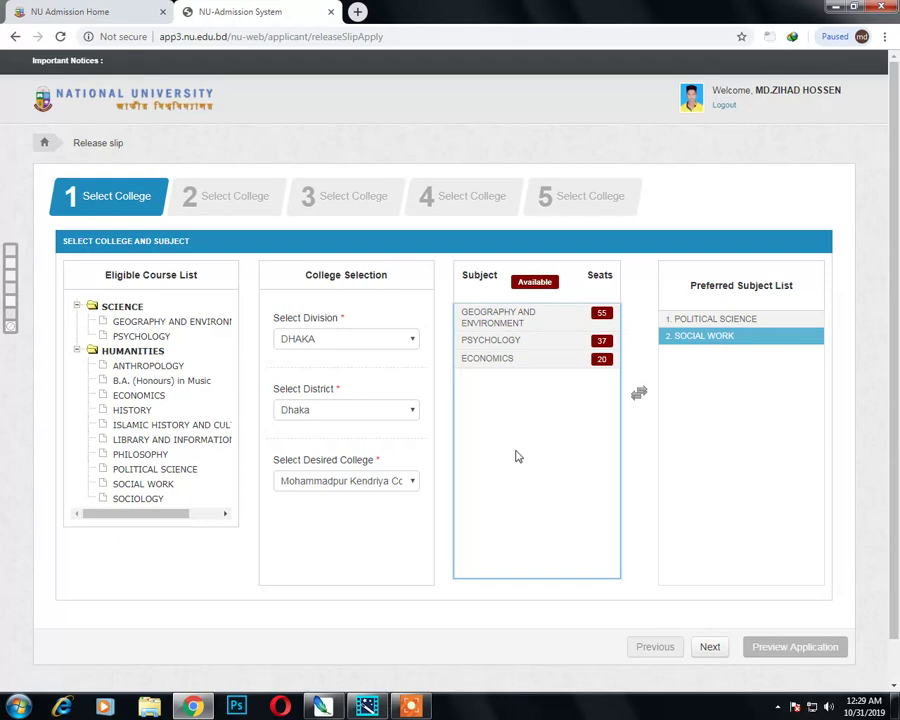
pyautogui.doubleClick(567, 344)
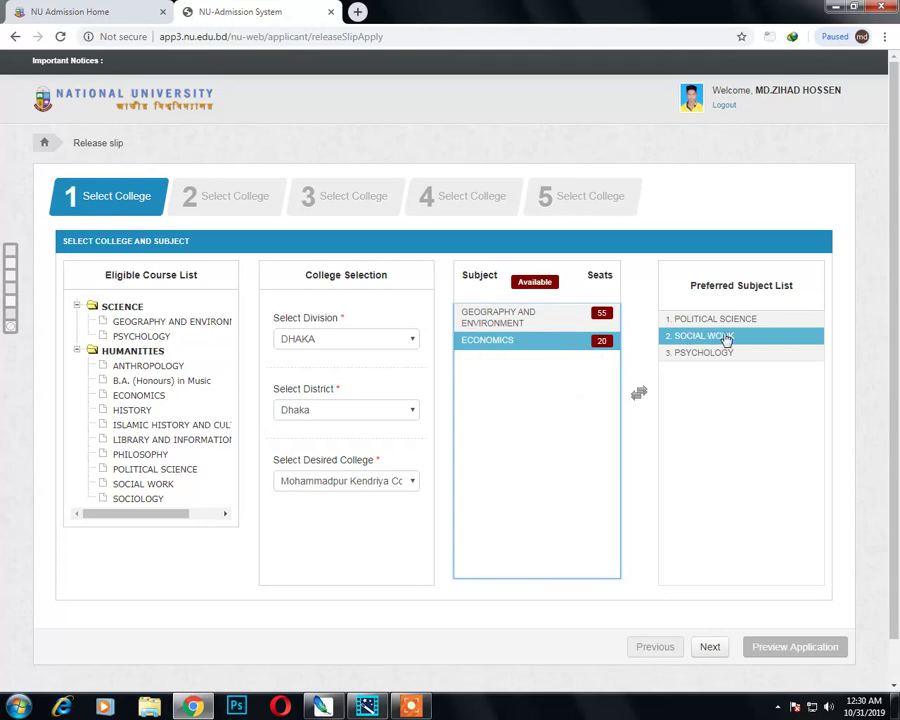
pyautogui.doubleClick(695, 337)
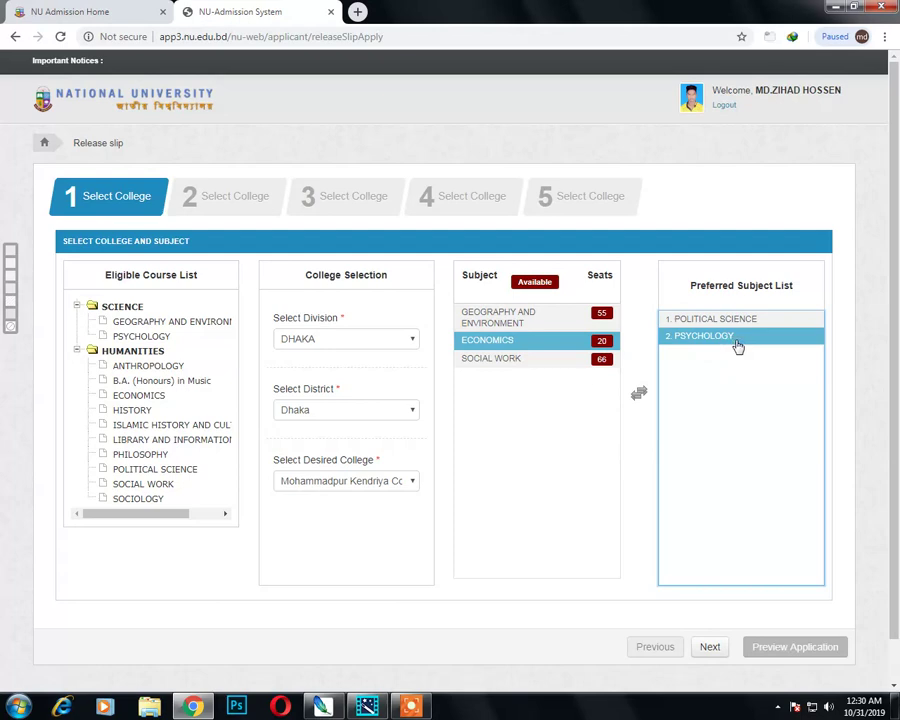
pyautogui.click(573, 466)
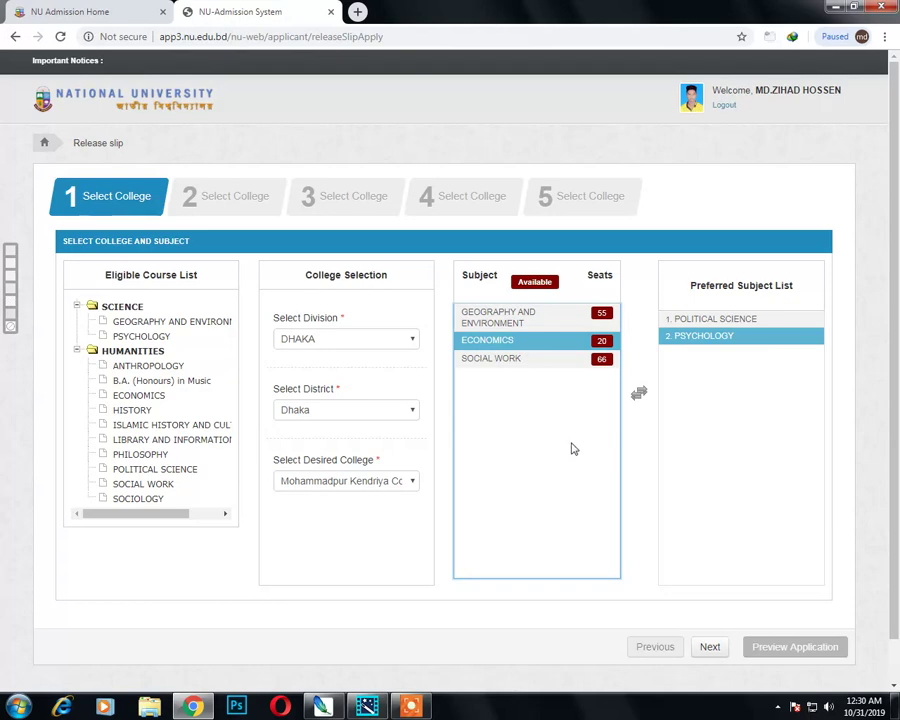
# Change the desired college to HAZI SALIM DEGREE COLLEGE within the same division and district
pyautogui.click(337, 341)
pyautogui.click(474, 423)
pyautogui.click(405, 481)
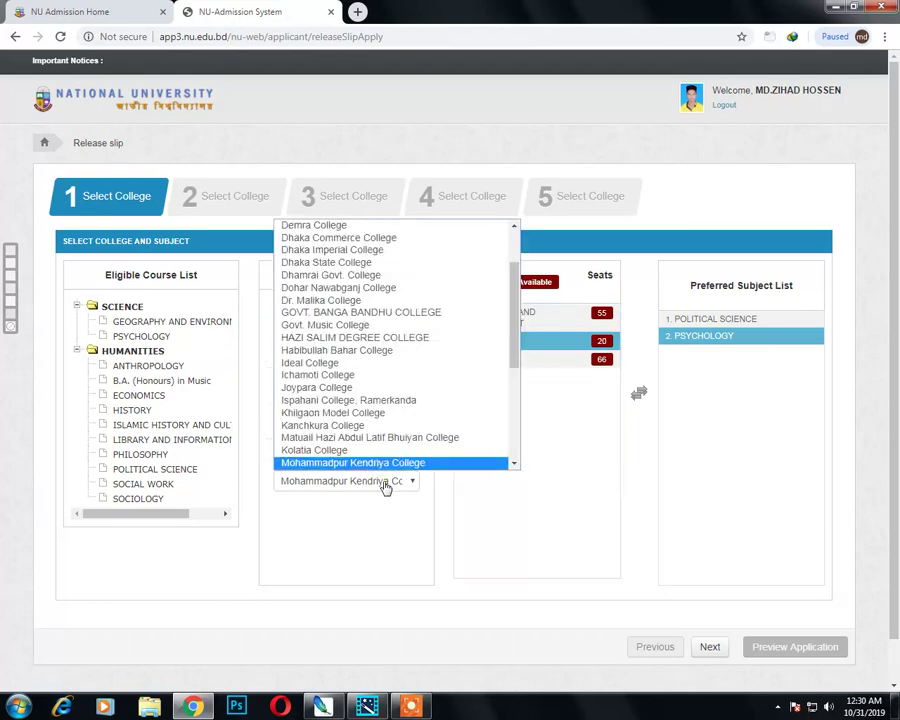
pyautogui.click(458, 338)
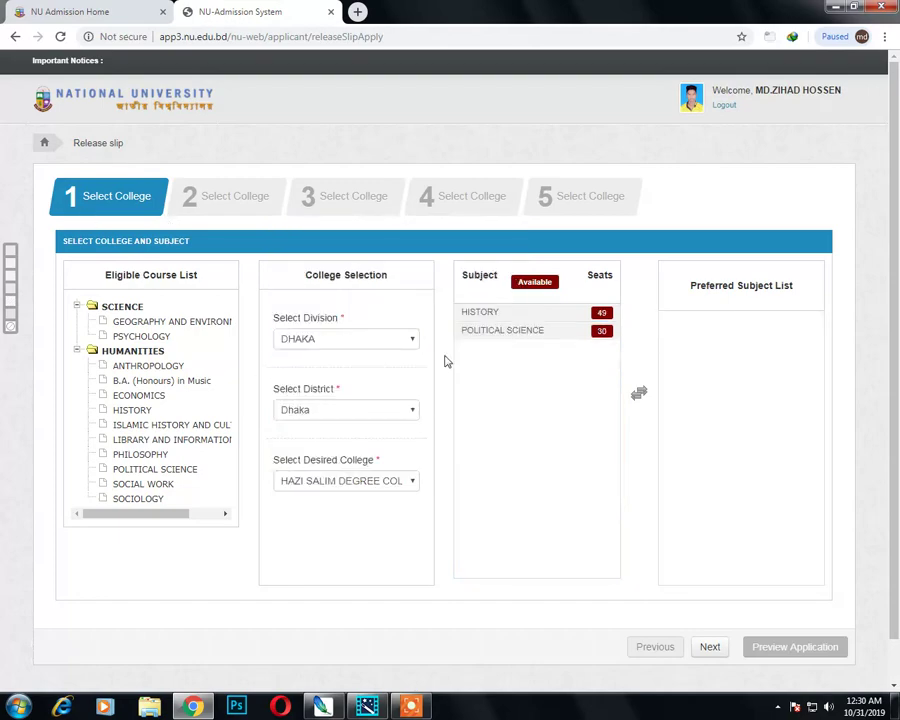
# Set the desired college back to Mohammadpur Kendriya College
pyautogui.click(379, 484)
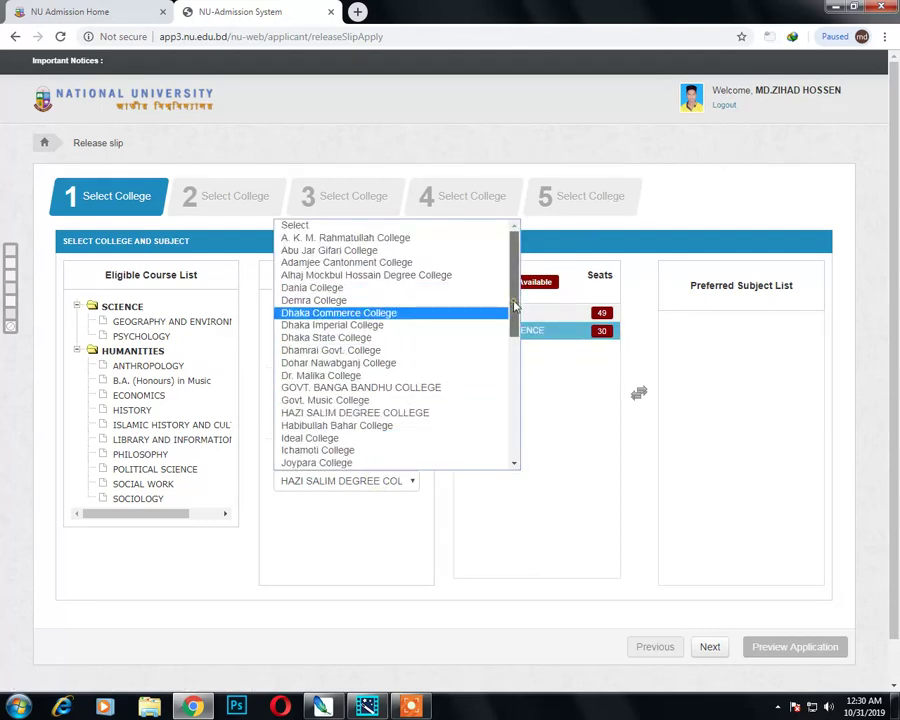
pyautogui.moveTo(514, 306); pyautogui.dragTo(520, 366)
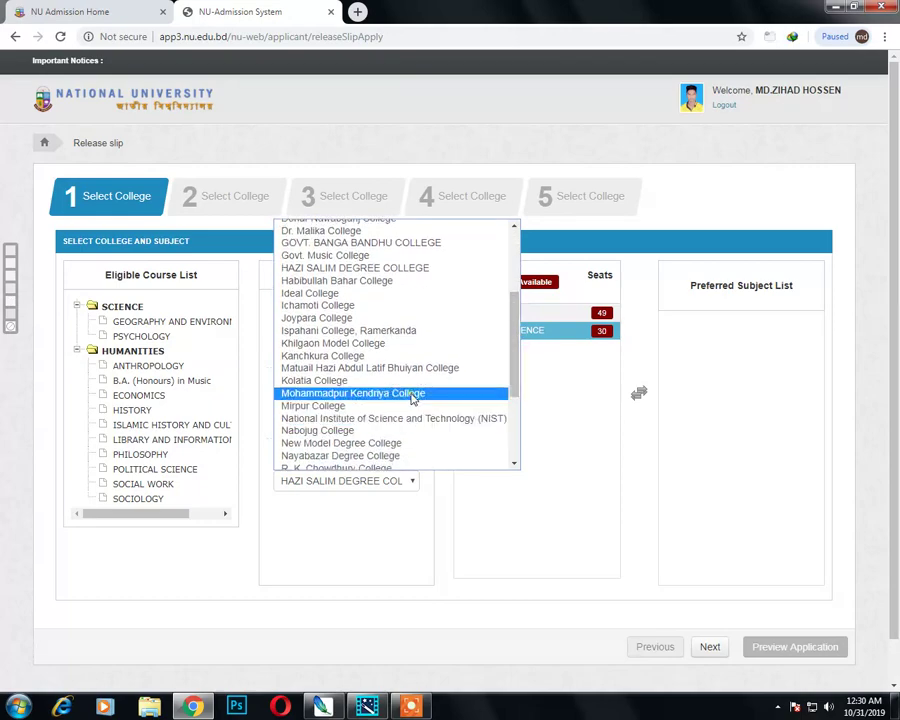
pyautogui.click(400, 404)
# Add PSYCHOLOGY and POLITICAL SCIENCE, in that order, to the preferred subject list
pyautogui.click(529, 342)
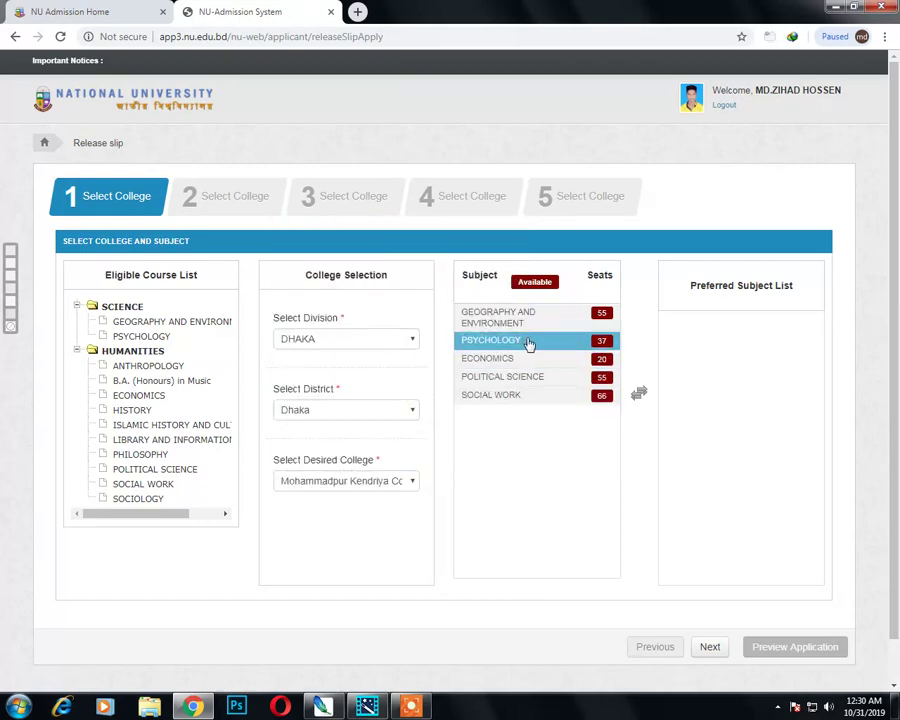
pyautogui.doubleClick(529, 341)
pyautogui.doubleClick(529, 358)
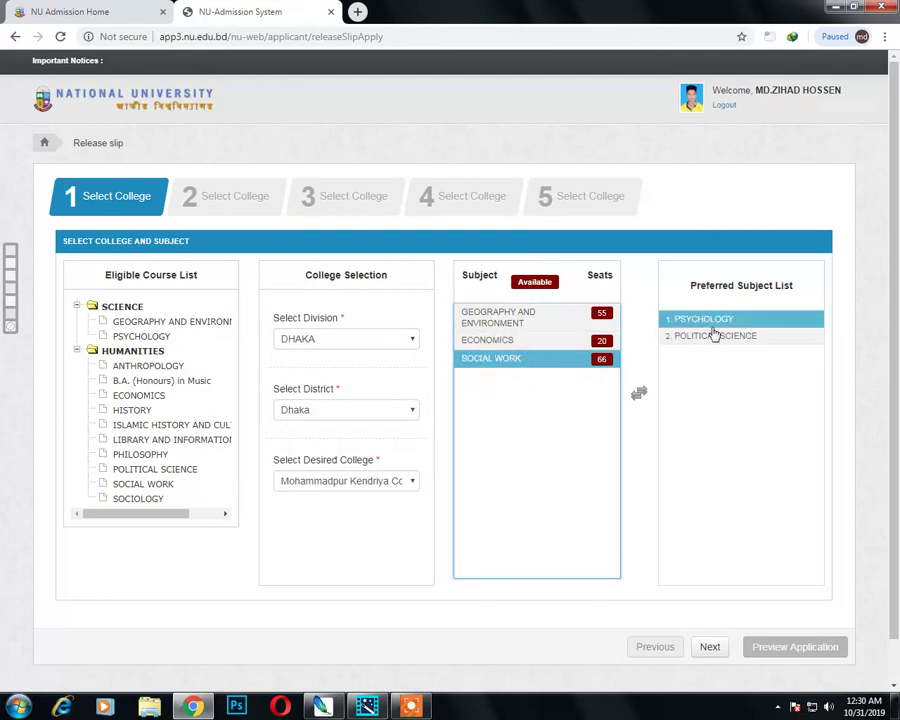
pyautogui.click(714, 335)
pyautogui.click(755, 434)
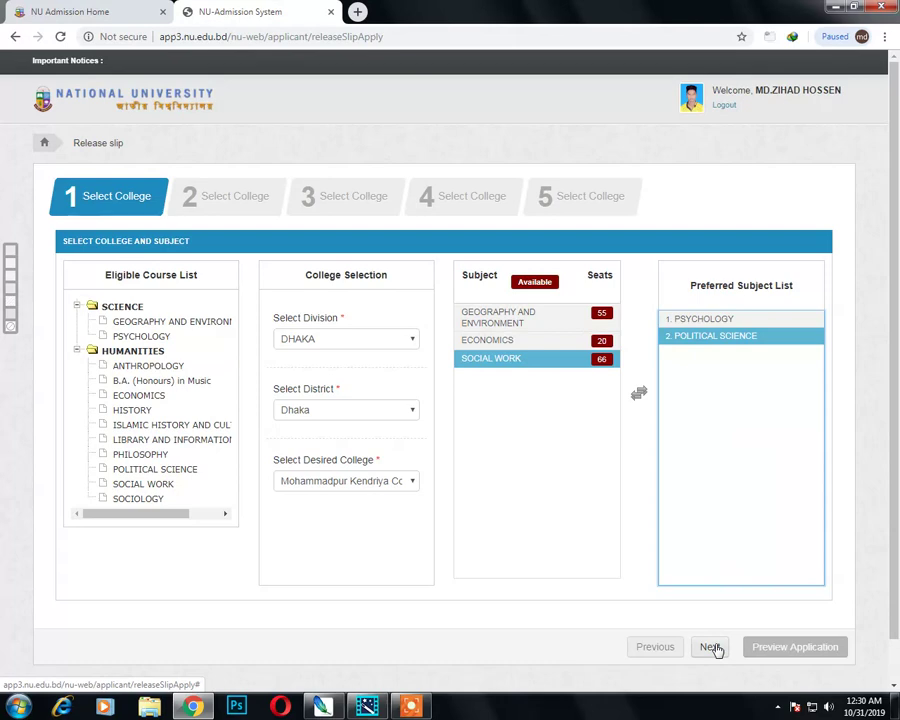
# Remove POLITICAL SCIENCE and PSYCHOLOGY from the preferred subject list
pyautogui.click(706, 320)
pyautogui.click(705, 340)
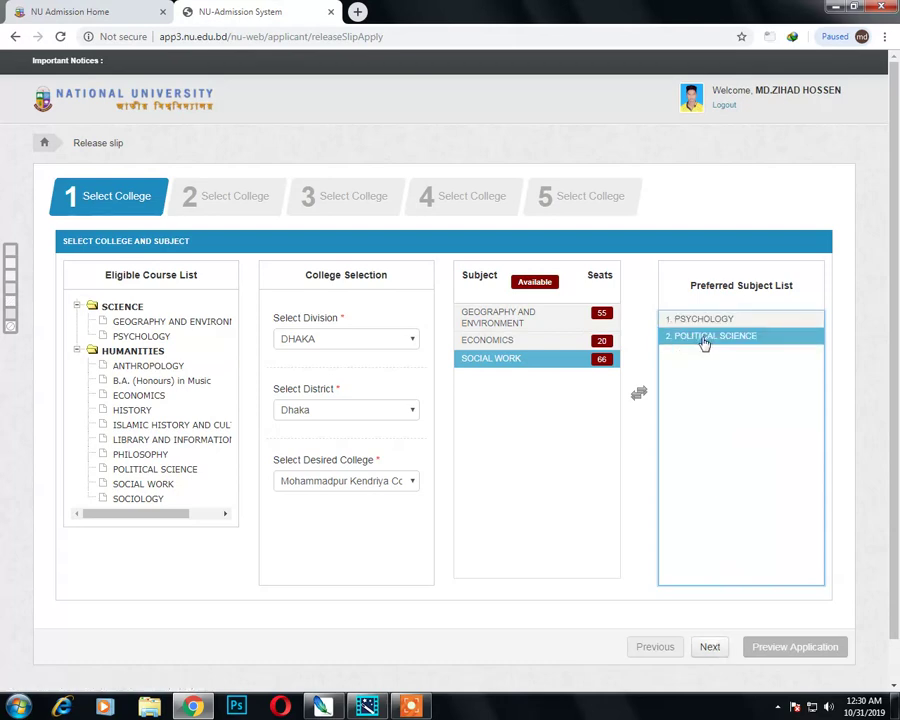
pyautogui.doubleClick(705, 338)
pyautogui.doubleClick(702, 318)
# Add POLITICAL SCIENCE and PSYCHOLOGY, in that order, as preferred subjects for the first college and proceed to the second college choice
pyautogui.click(522, 378)
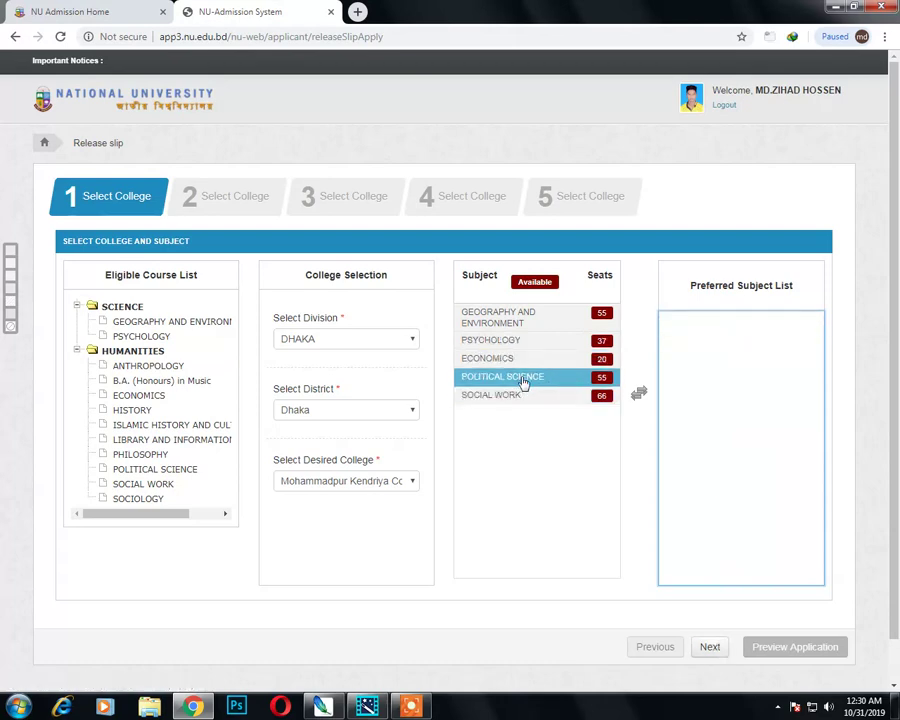
pyautogui.doubleClick(522, 378)
pyautogui.click(541, 375)
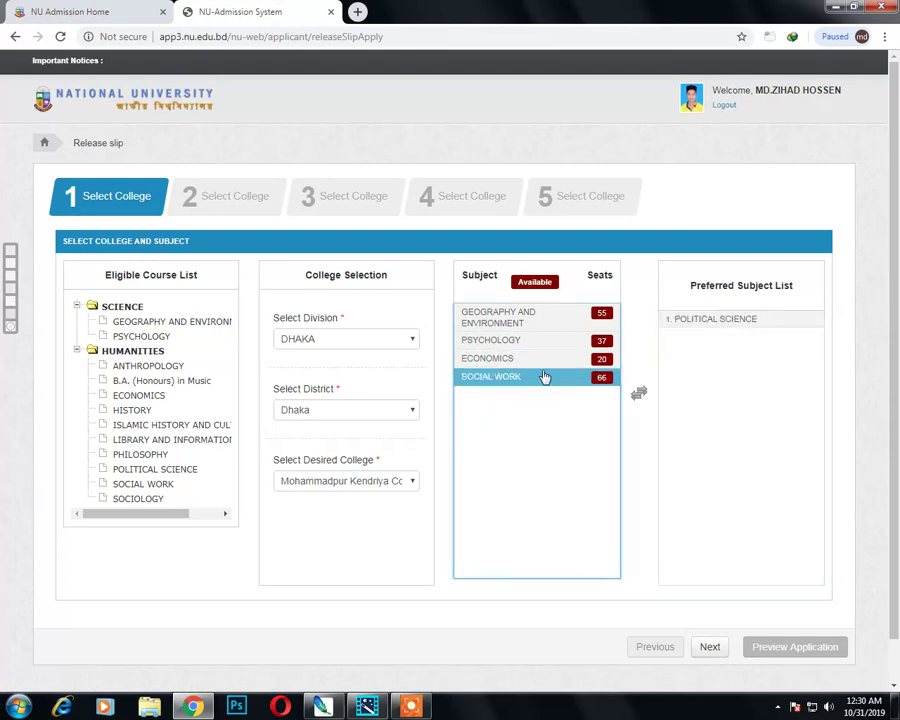
pyautogui.click(502, 344)
pyautogui.doubleClick(507, 343)
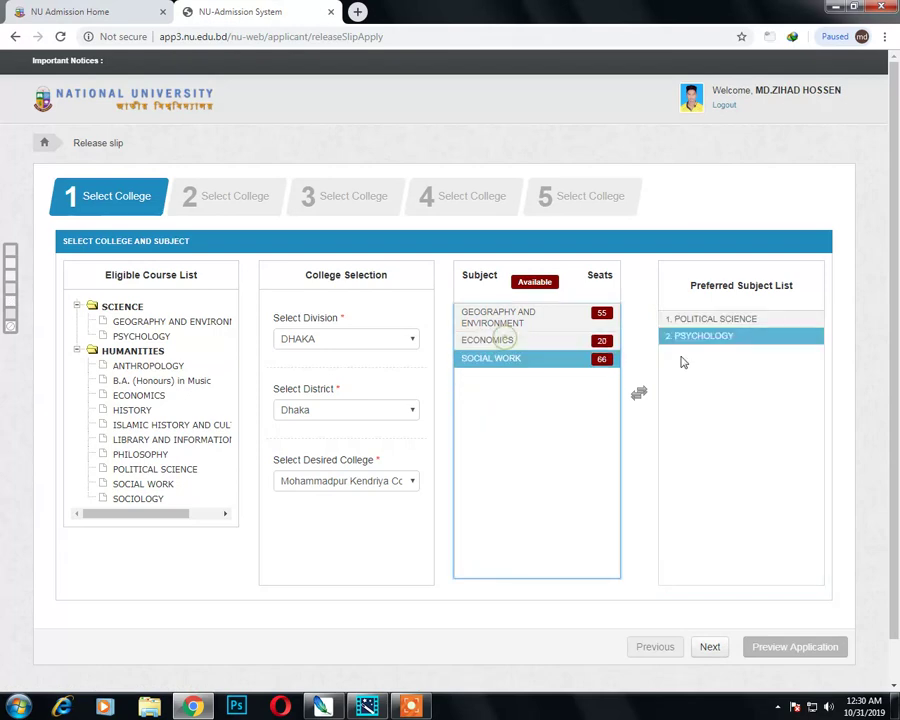
pyautogui.click(718, 649)
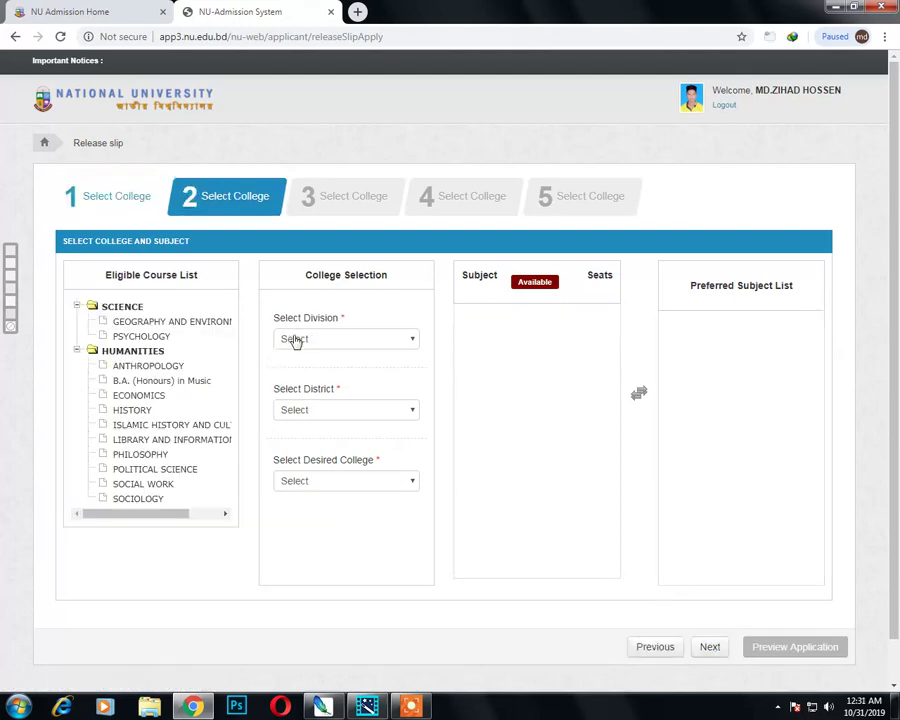
# For the second choice, select division DHAKA, district Dhaka and Sk. Borhanuddin College as the desired college
pyautogui.click(296, 339)
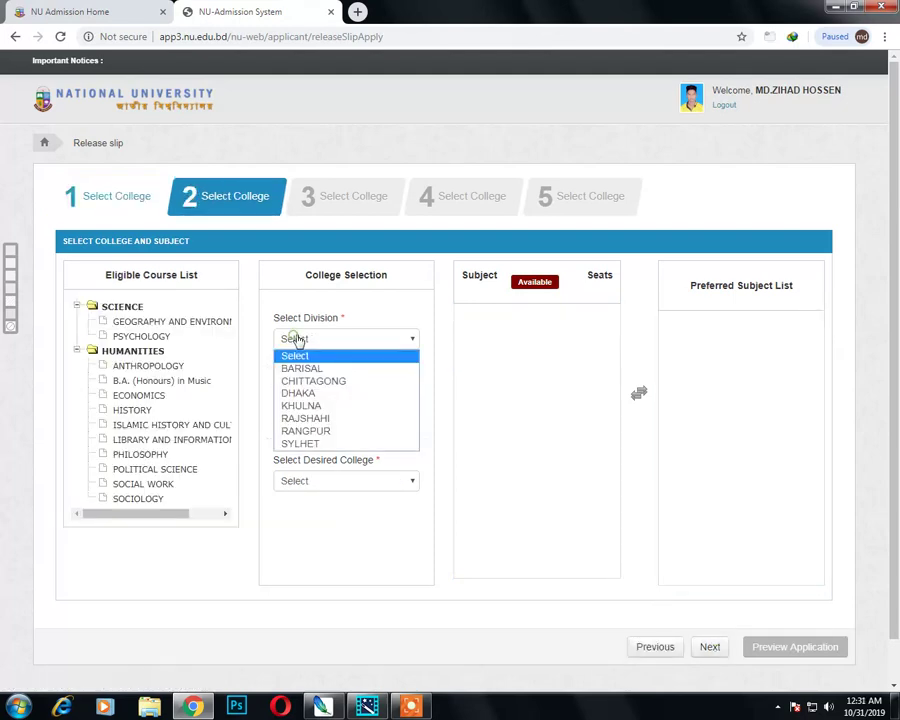
pyautogui.click(322, 393)
pyautogui.click(324, 410)
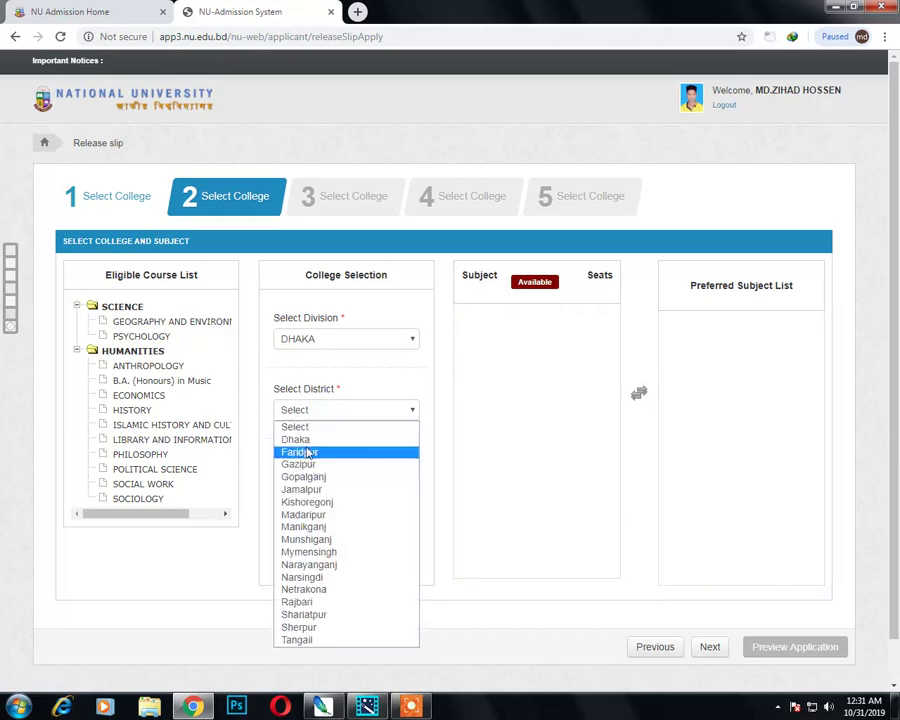
pyautogui.click(325, 436)
pyautogui.click(323, 478)
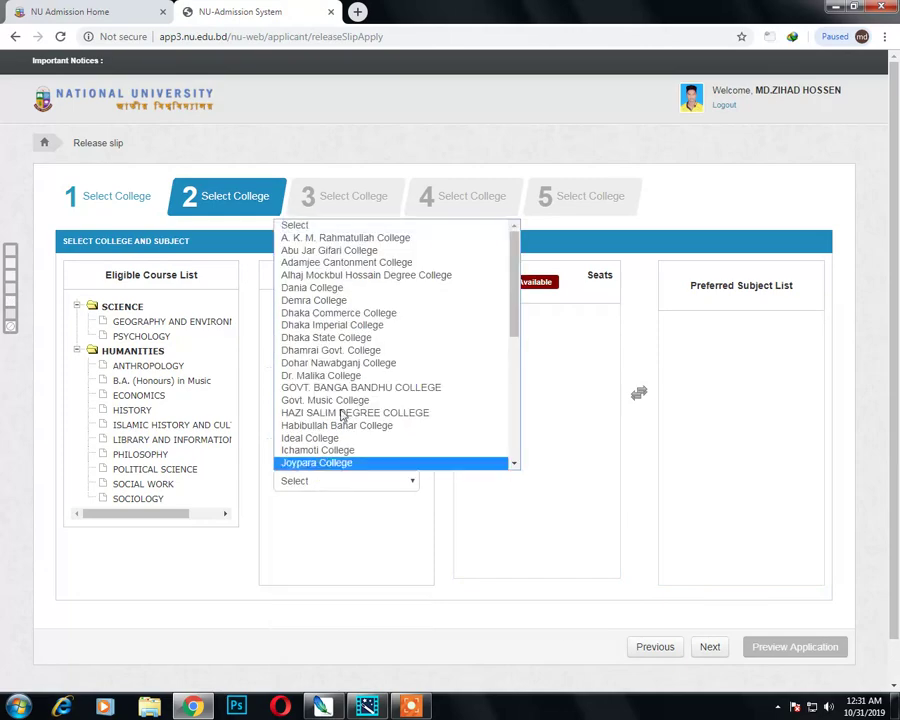
pyautogui.moveTo(514, 325); pyautogui.dragTo(534, 435)
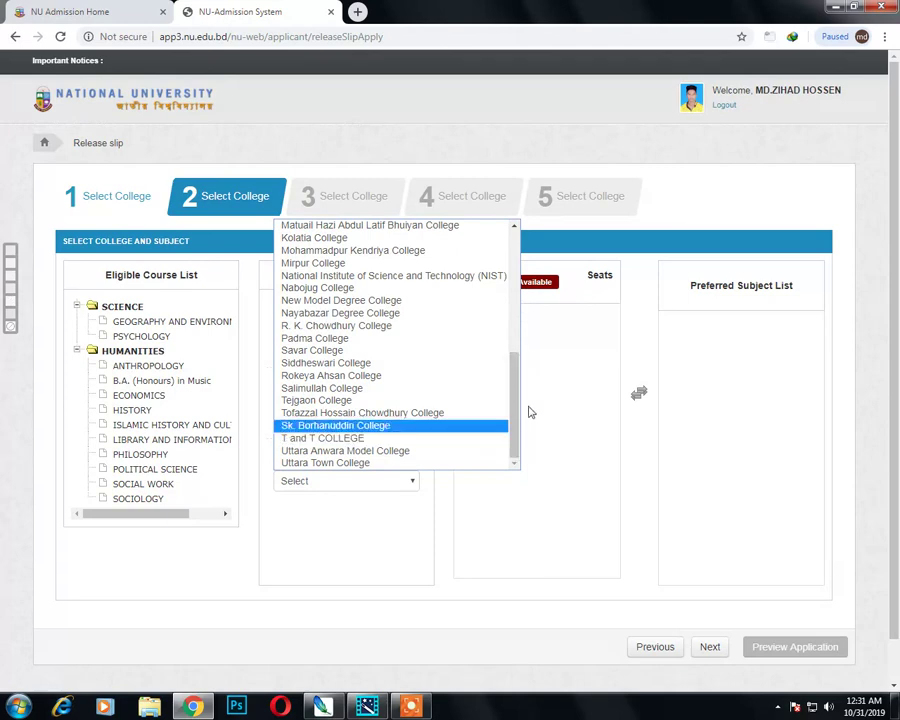
pyautogui.click(400, 430)
# Examine the subjects and seats available at Sk. Borhanuddin College
pyautogui.click(530, 330)
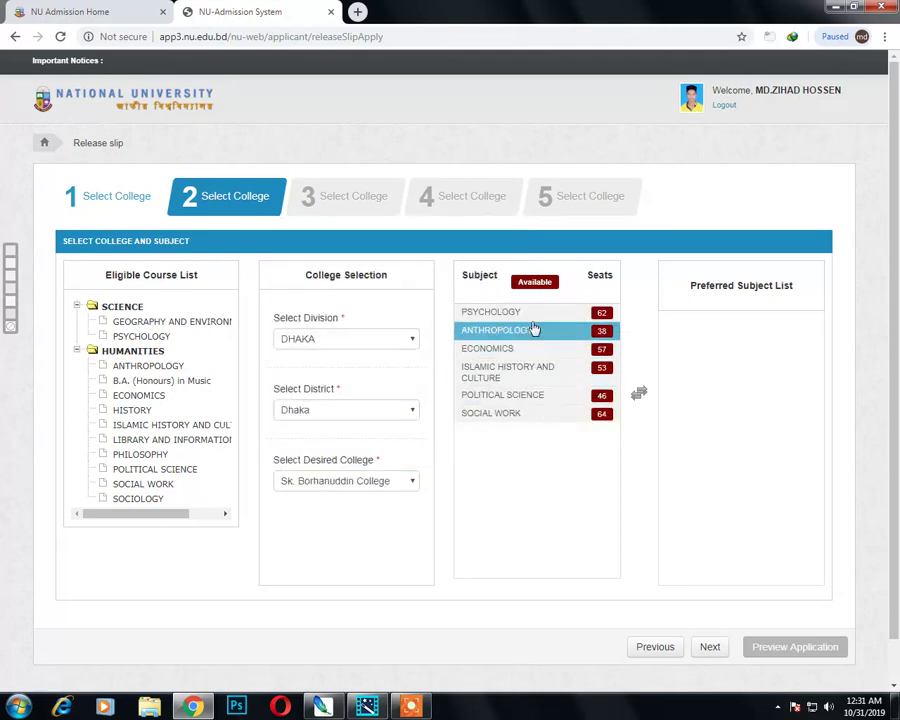
pyautogui.click(520, 312)
pyautogui.click(506, 350)
pyautogui.click(502, 314)
pyautogui.click(500, 331)
pyautogui.click(536, 350)
pyautogui.click(565, 372)
pyautogui.click(505, 312)
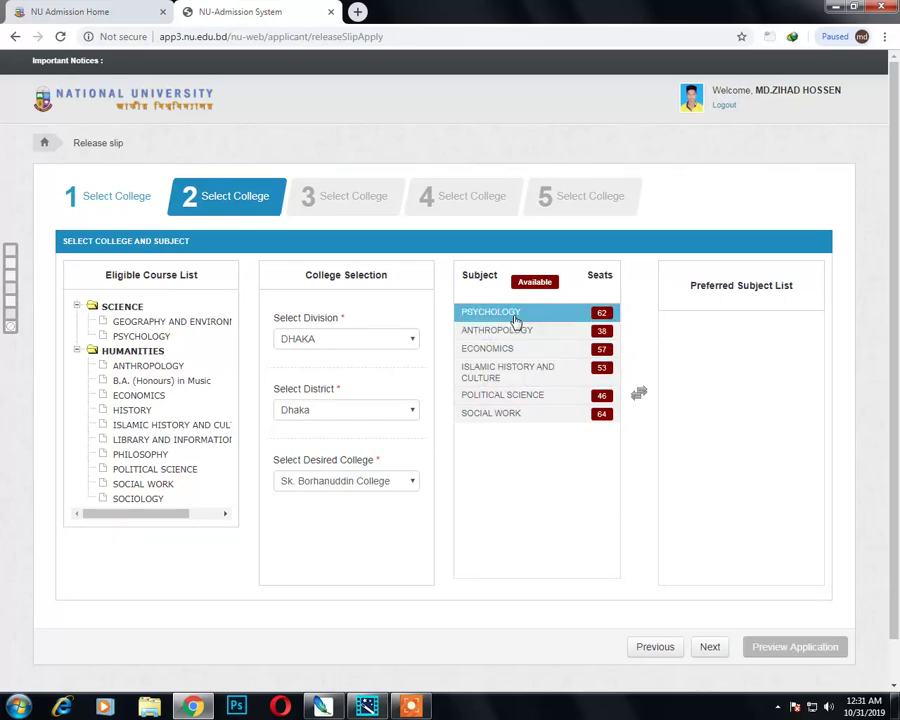
# Add POLITICAL SCIENCE and PSYCHOLOGY, in that order, as preferred subjects for Sk. Borhanuddin College and proceed to the third college choice
pyautogui.click(510, 396)
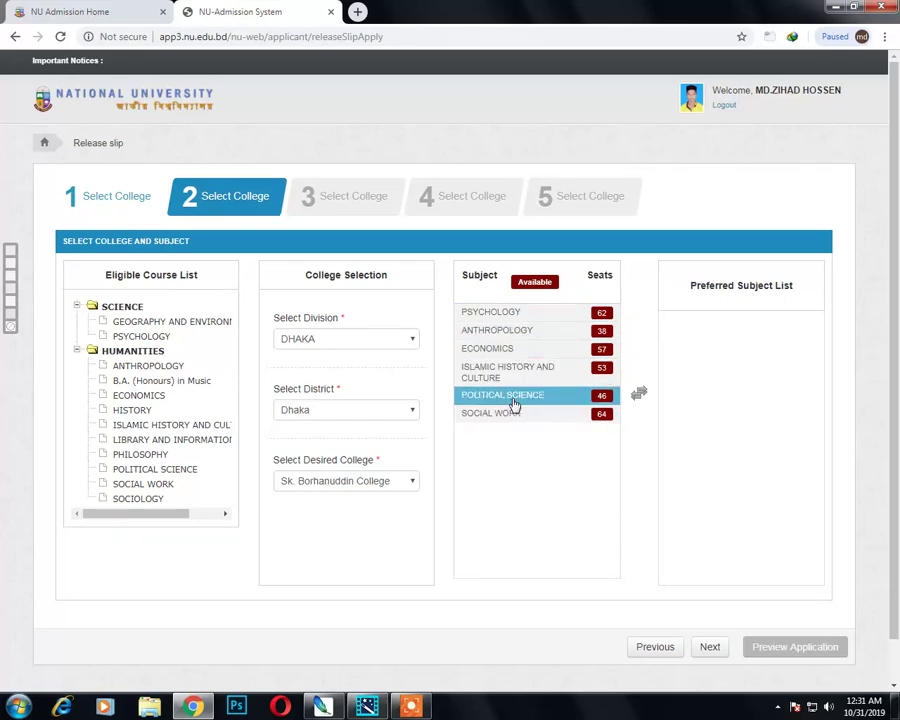
pyautogui.doubleClick(515, 405)
pyautogui.doubleClick(502, 316)
pyautogui.click(510, 327)
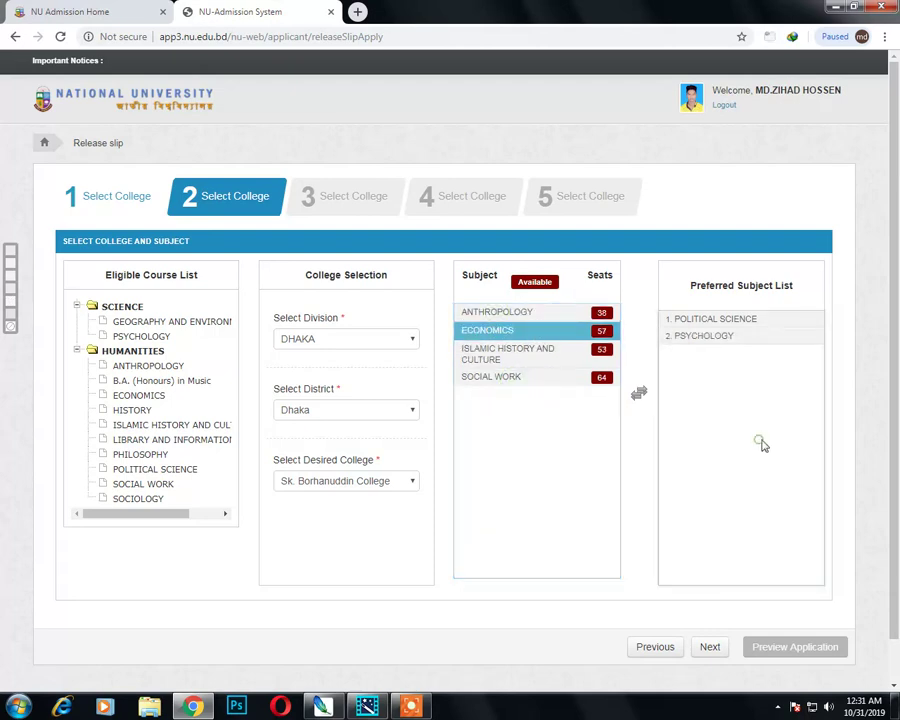
pyautogui.click(761, 440)
pyautogui.click(536, 375)
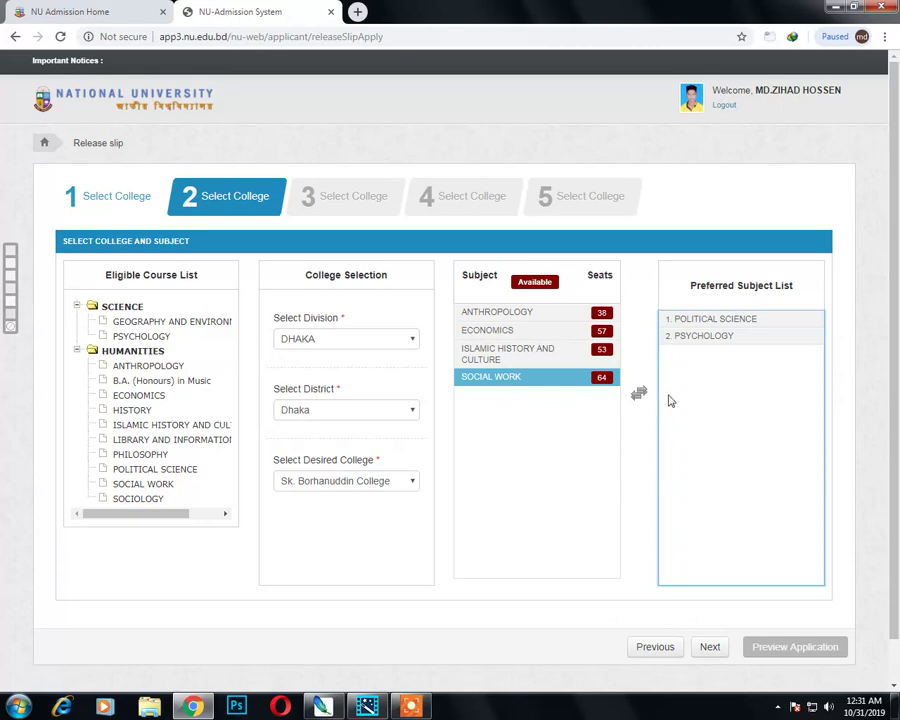
pyautogui.click(708, 647)
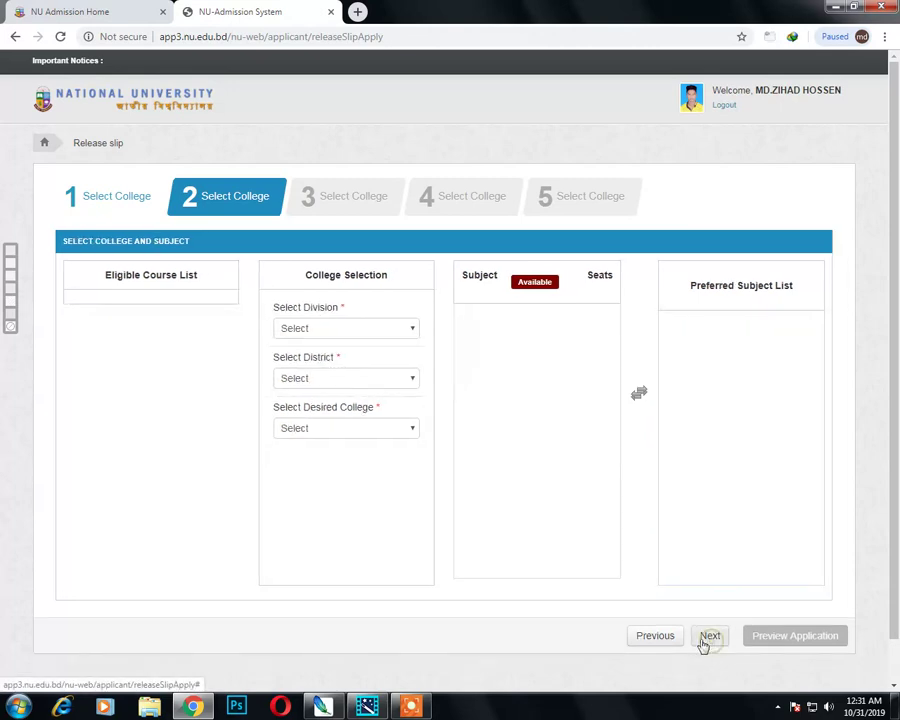
# Set the third choice's division to DHAKA and its district to Dhaka
pyautogui.click(324, 328)
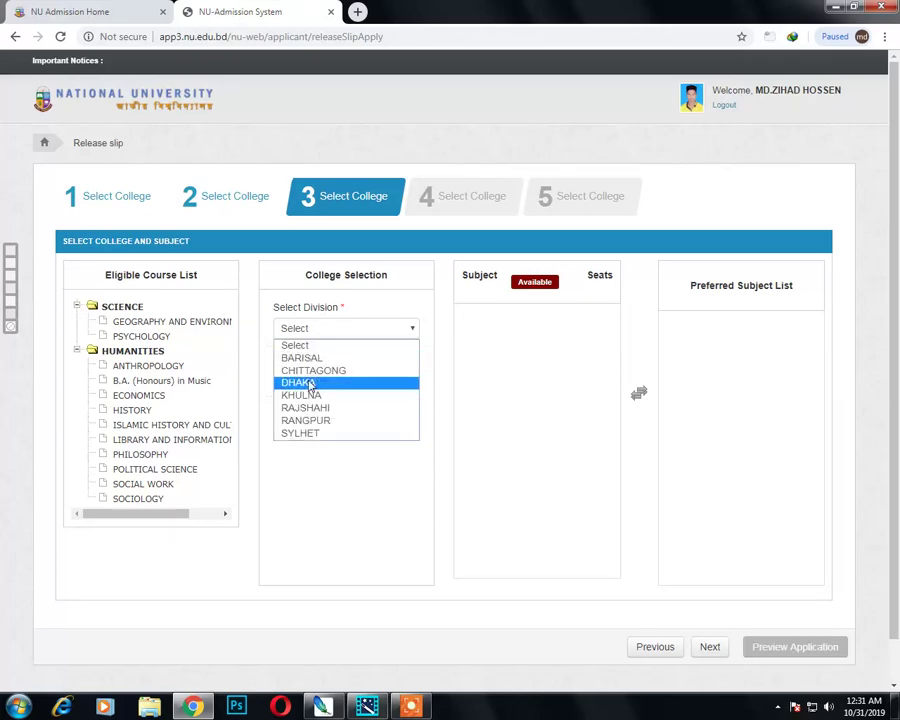
pyautogui.click(313, 382)
pyautogui.click(311, 381)
pyautogui.click(311, 409)
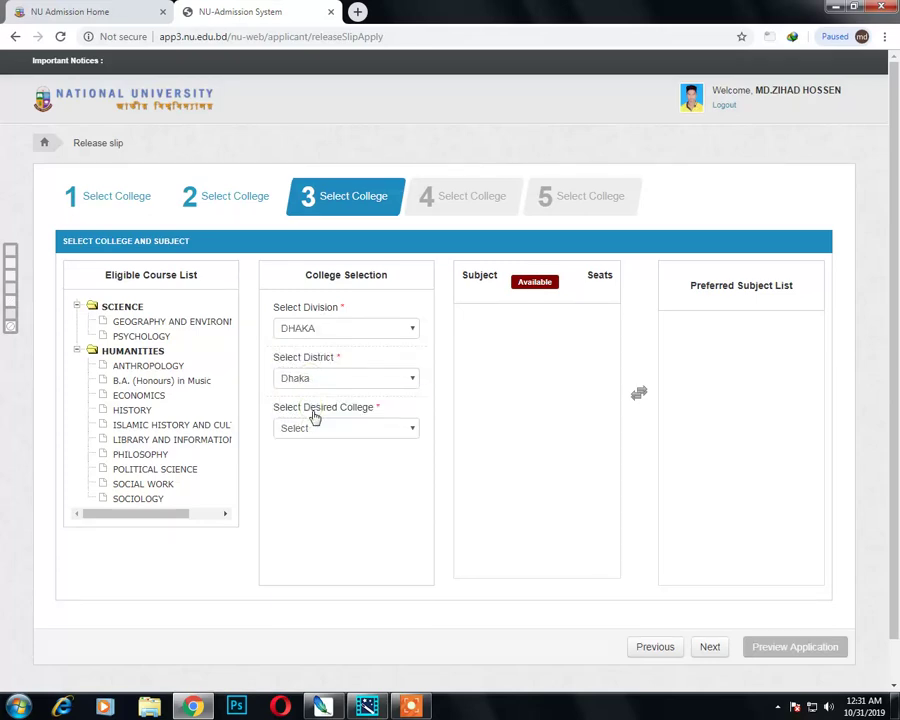
# Look through the full list of desired colleges offered for Dhaka district without choosing one
pyautogui.click(314, 428)
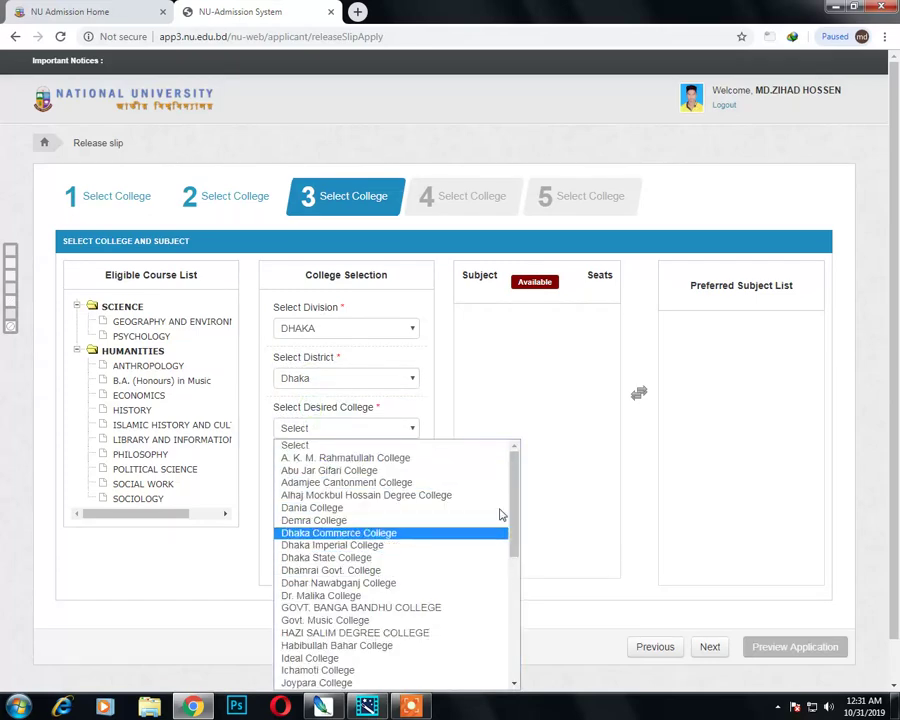
pyautogui.moveTo(513, 483); pyautogui.dragTo(532, 630)
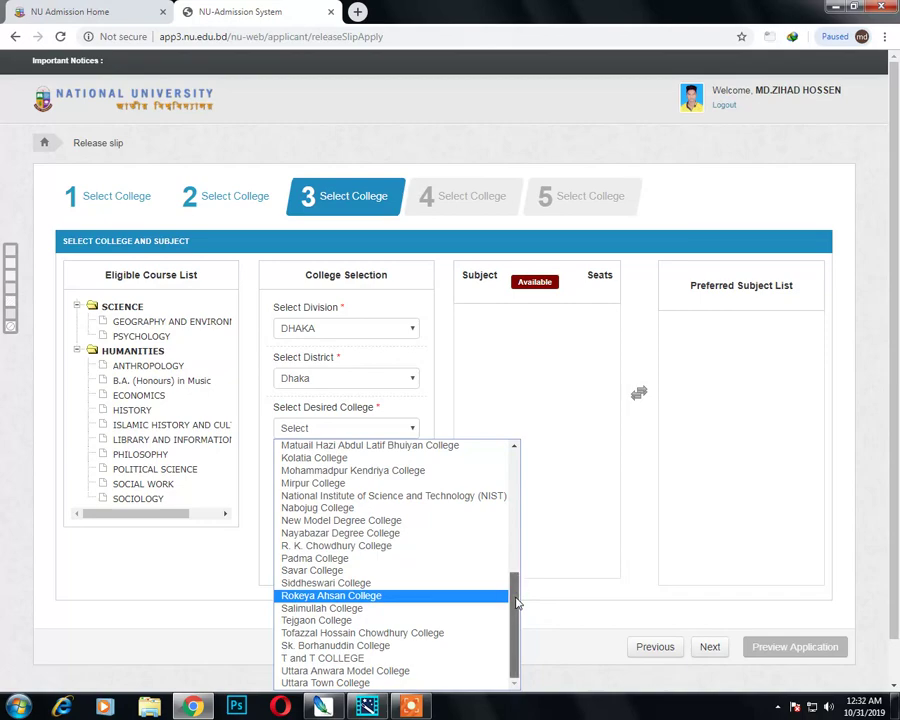
pyautogui.moveTo(517, 601); pyautogui.dragTo(528, 460)
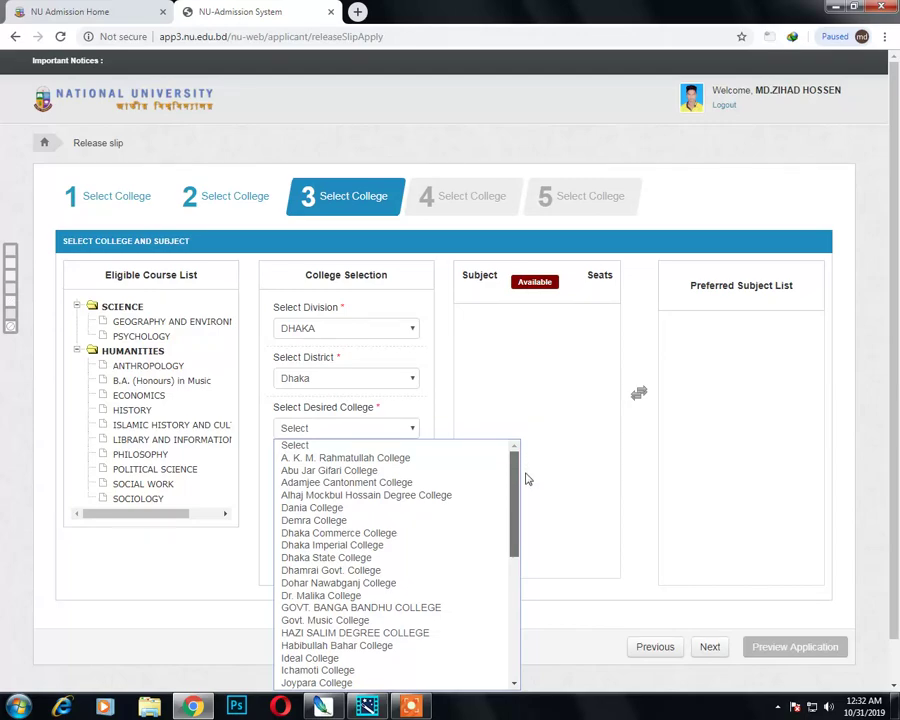
pyautogui.moveTo(528, 479); pyautogui.dragTo(537, 604)
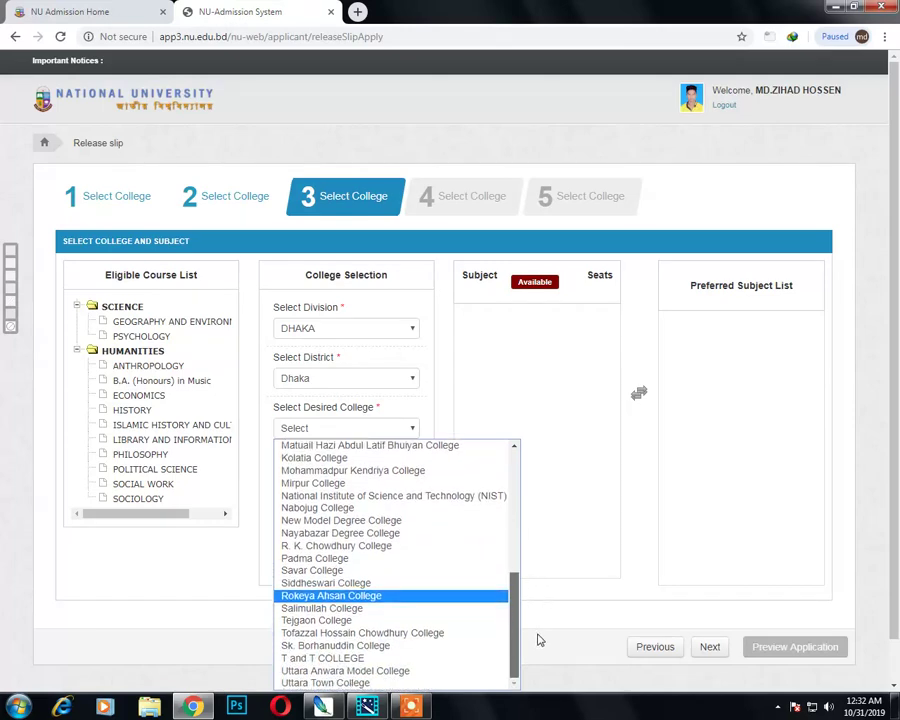
pyautogui.moveTo(538, 640); pyautogui.dragTo(523, 475)
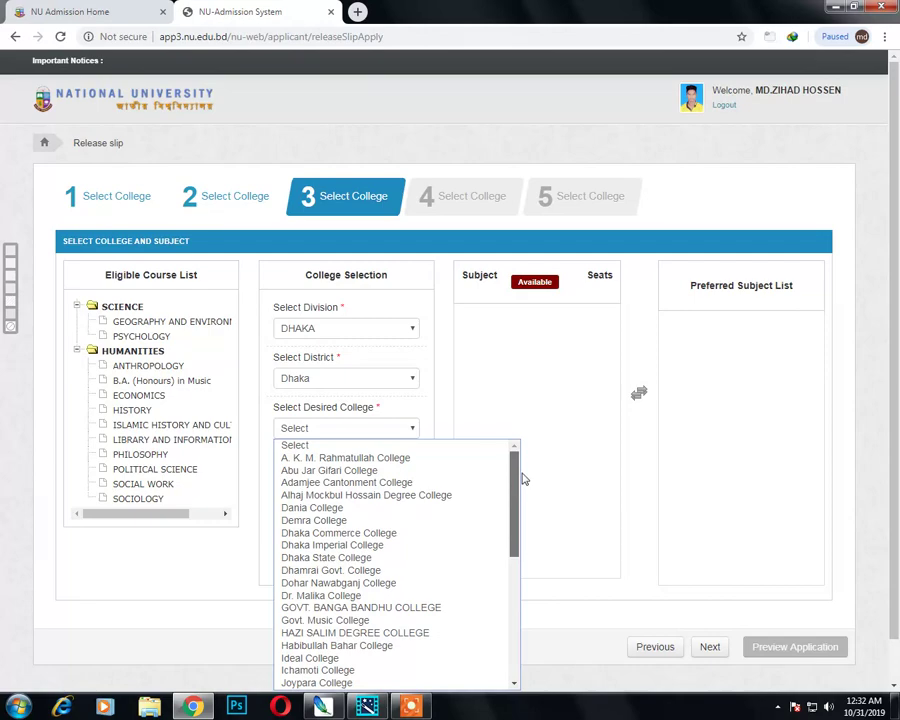
pyautogui.moveTo(523, 481); pyautogui.dragTo(534, 522)
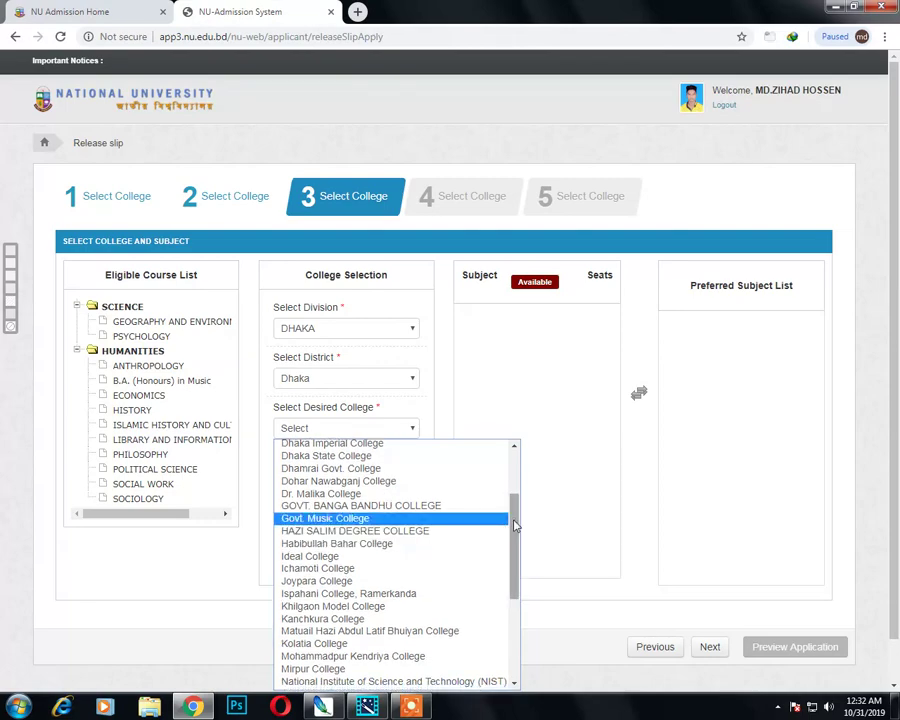
pyautogui.moveTo(518, 526); pyautogui.dragTo(522, 607)
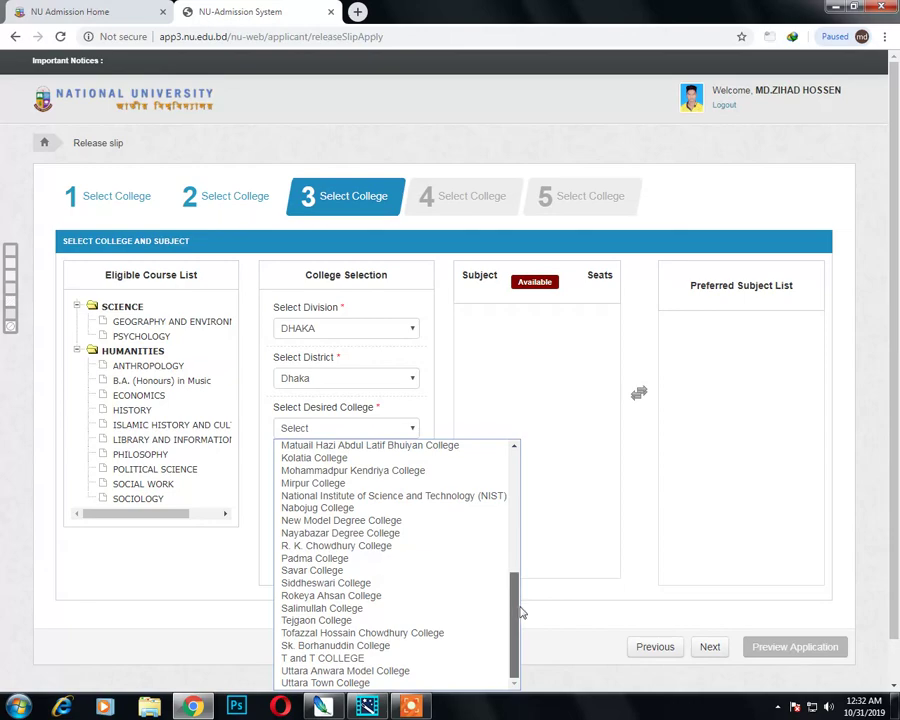
pyautogui.moveTo(522, 610); pyautogui.dragTo(515, 462)
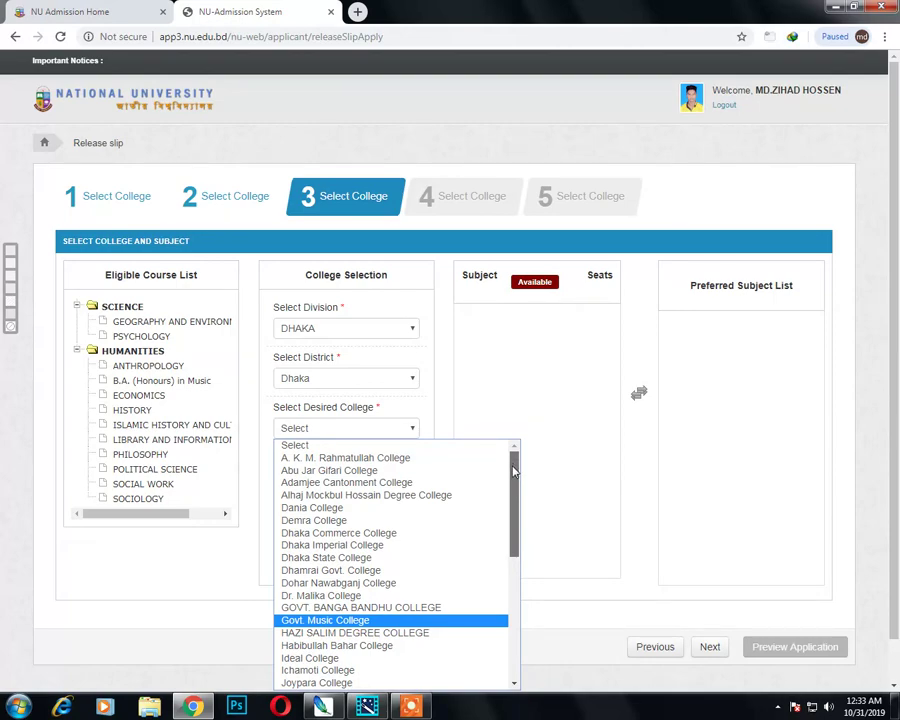
pyautogui.moveTo(514, 470); pyautogui.dragTo(519, 538)
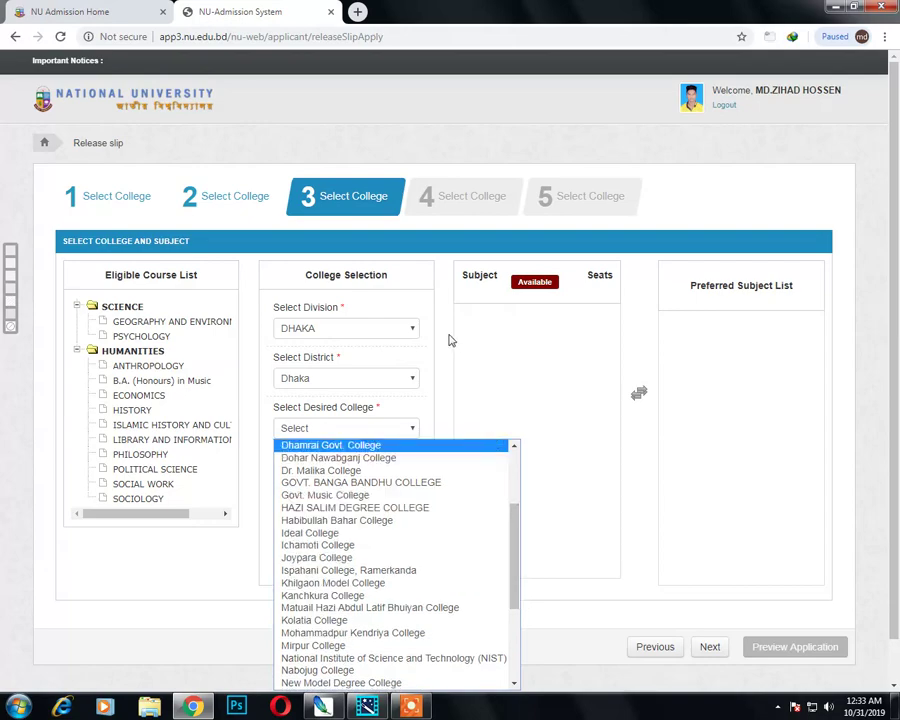
pyautogui.click(486, 372)
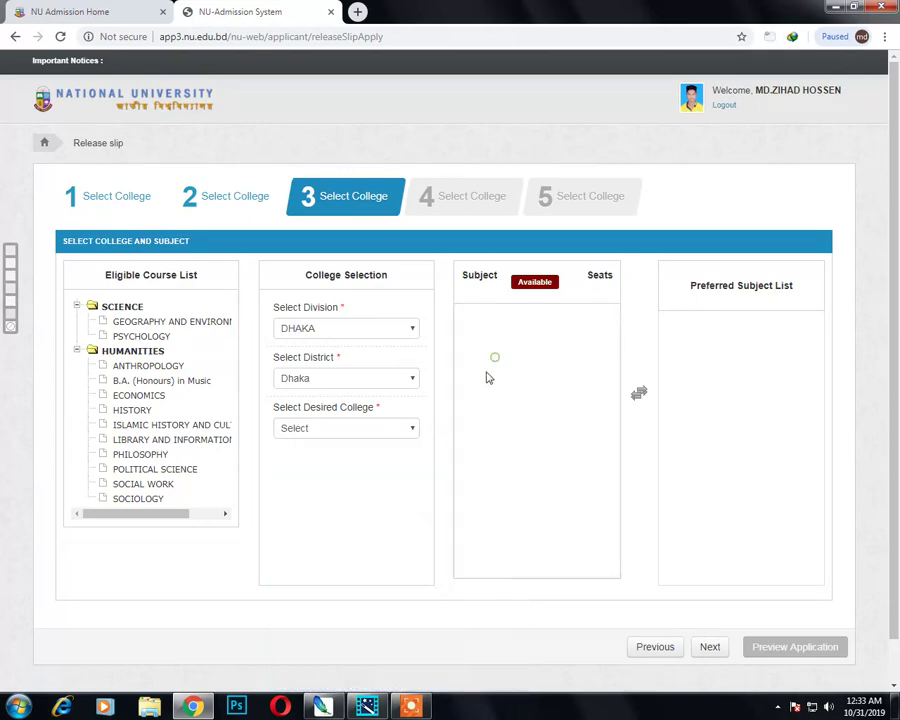
# For the third choice, select division BARISAL, district Barisal and Govt. Syed Hatem Ali College as the desired college
pyautogui.click(345, 329)
pyautogui.click(313, 359)
pyautogui.click(315, 377)
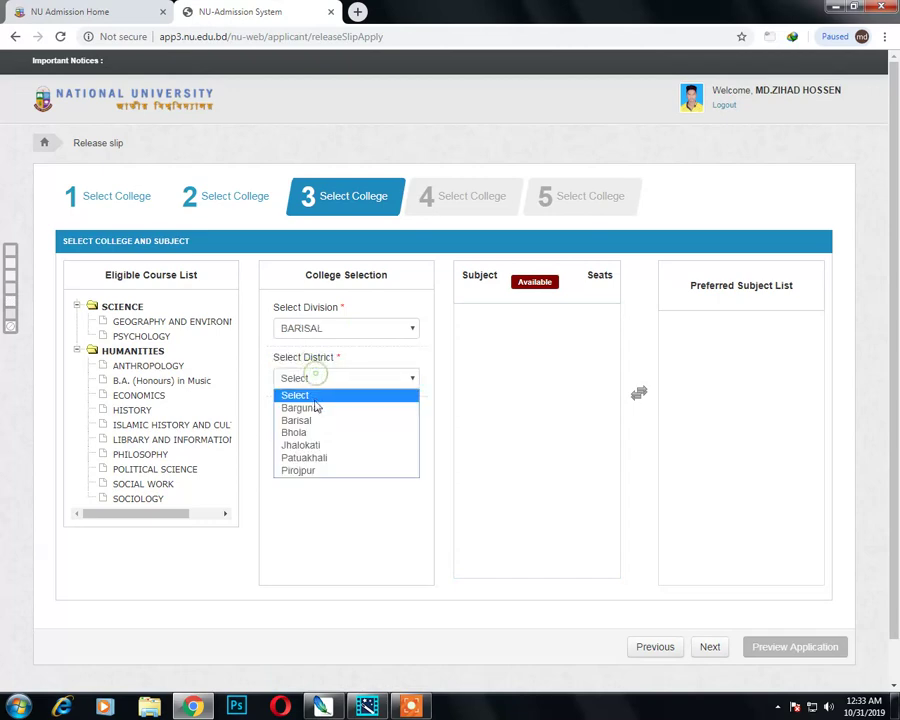
pyautogui.click(313, 421)
pyautogui.click(311, 427)
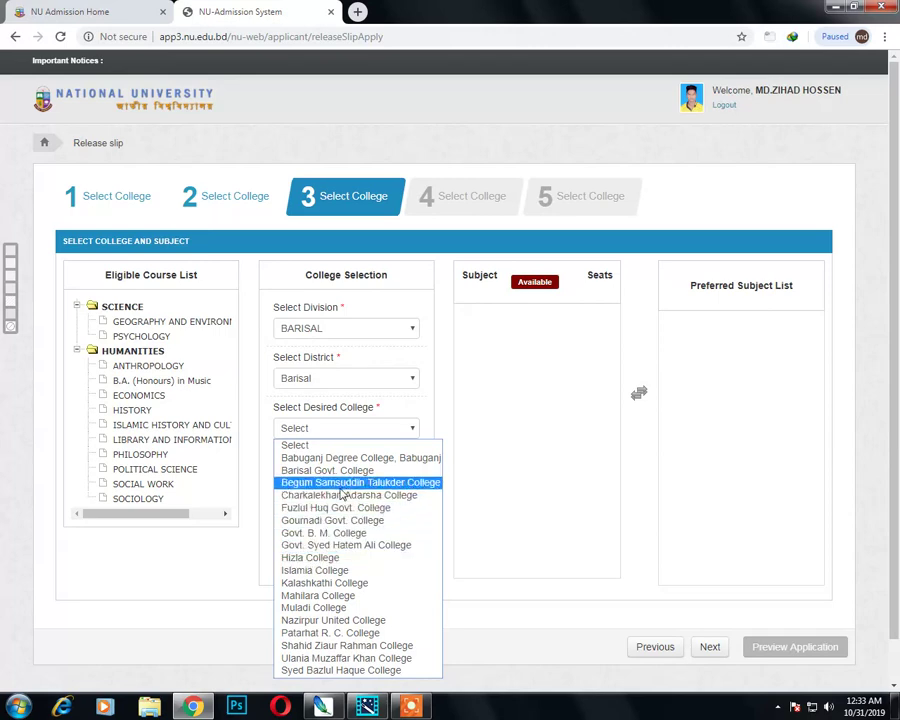
pyautogui.click(345, 545)
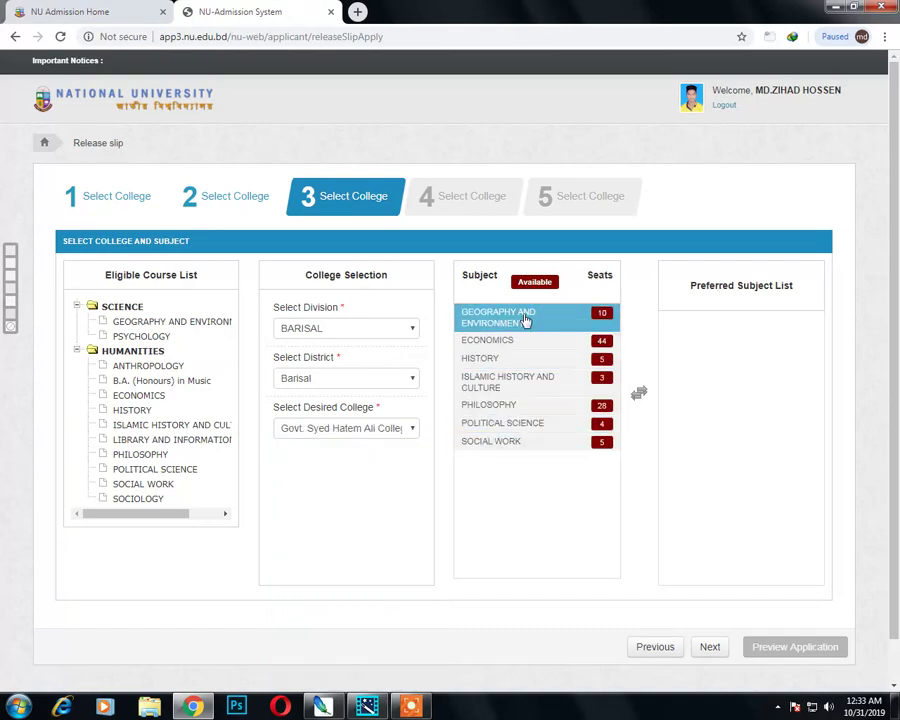
# Add POLITICAL SCIENCE, PHILOSOPHY and HISTORY, in that order, as the third college's preferred subjects and proceed to the fourth college choice
pyautogui.click(538, 424)
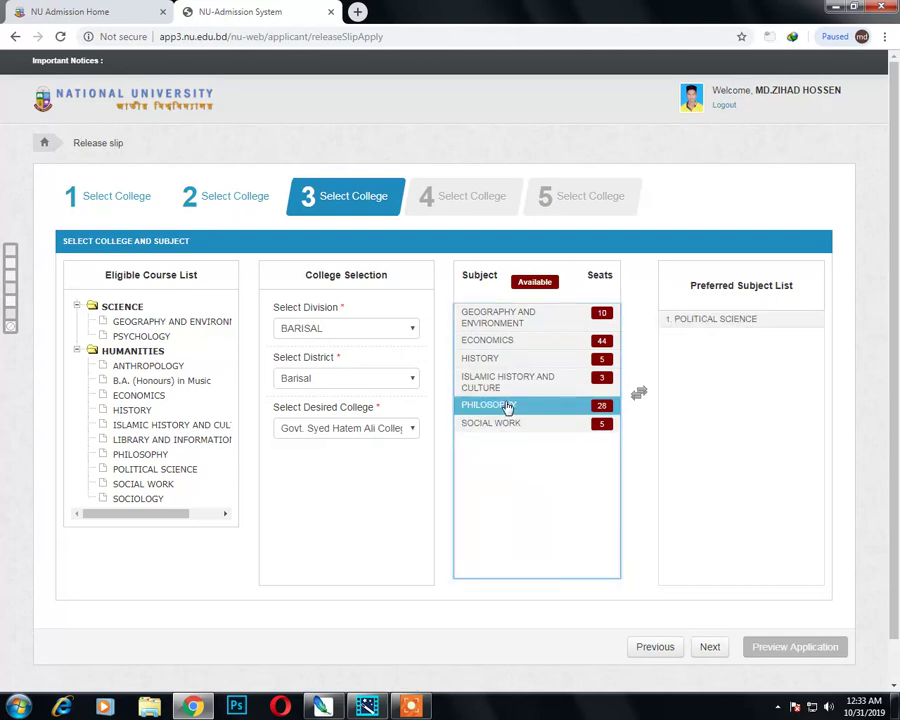
pyautogui.click(508, 408)
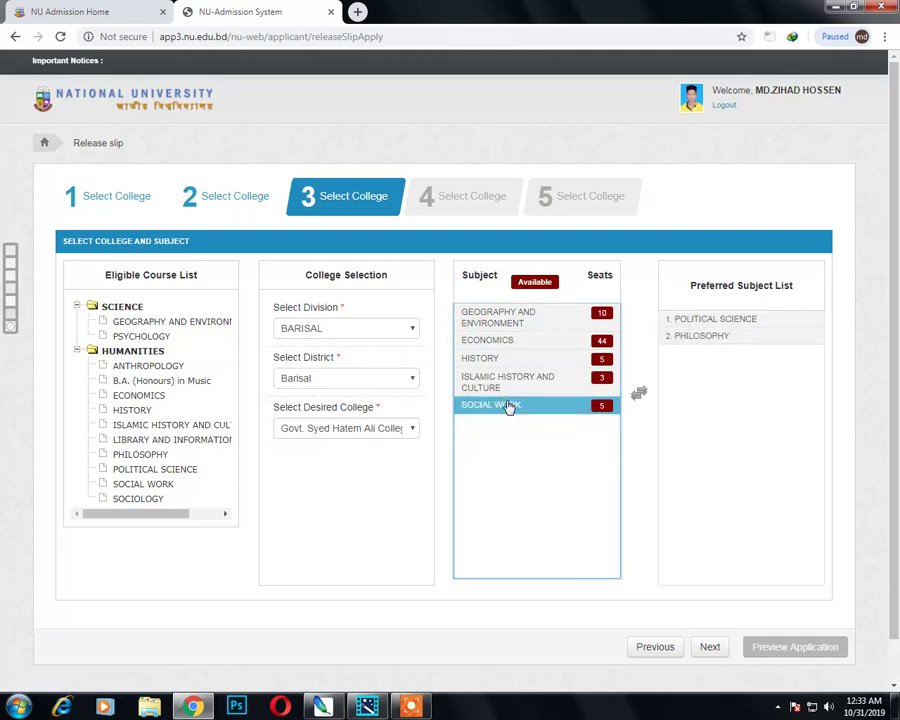
pyautogui.click(489, 361)
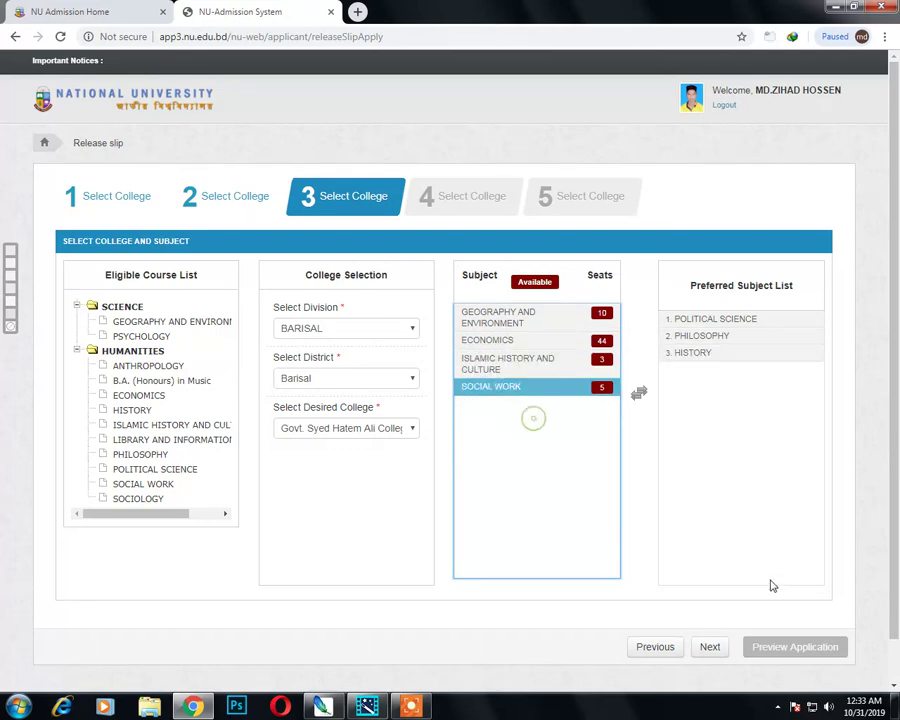
pyautogui.click(709, 646)
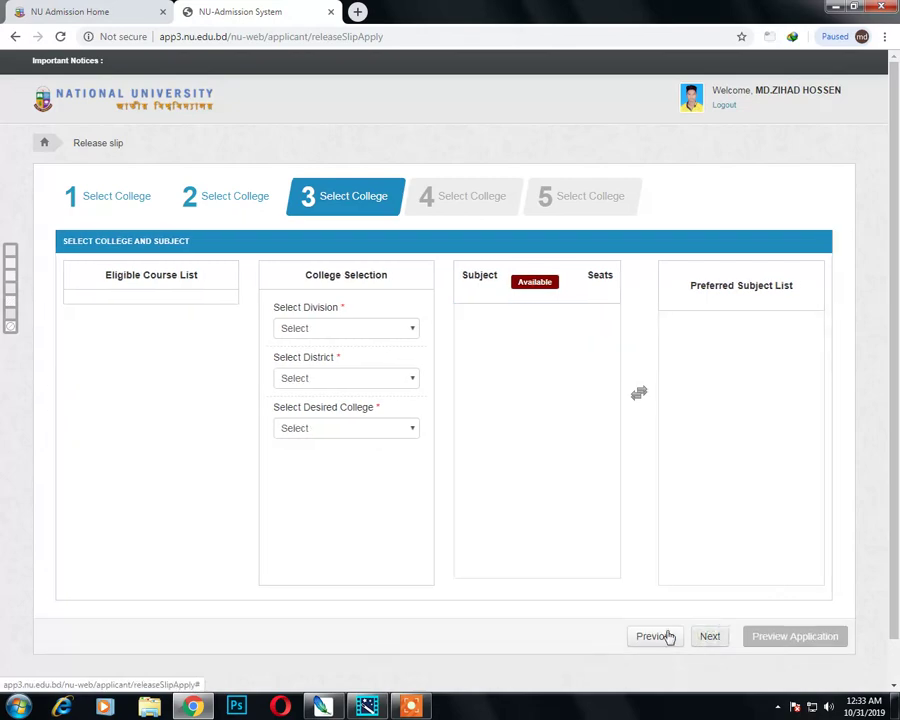
# Return to the third college choice and remove PHILOSOPHY from its preferred subjects
pyautogui.click(329, 328)
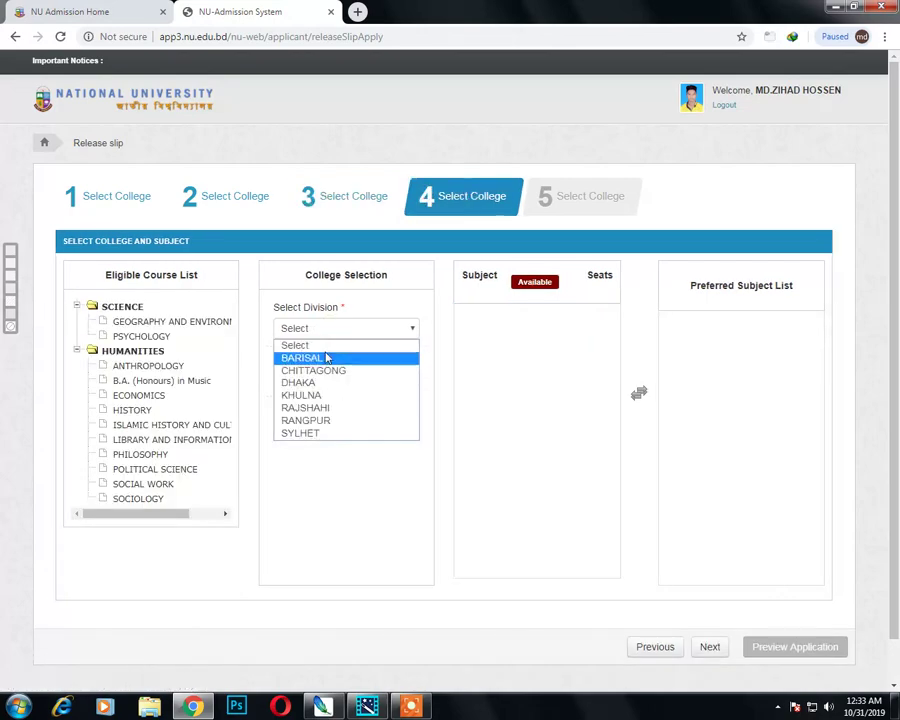
pyautogui.click(311, 195)
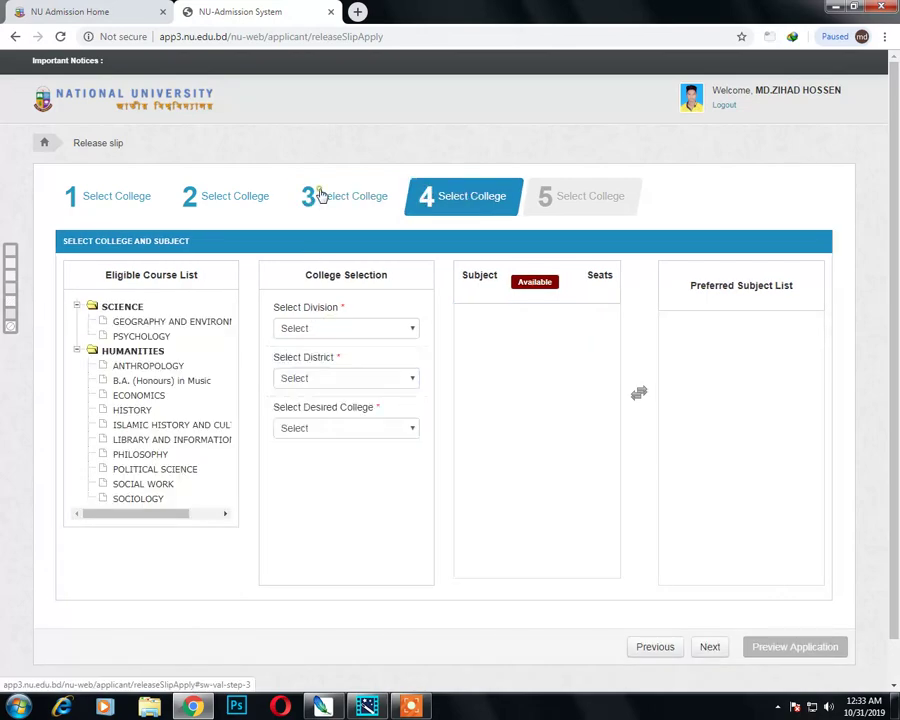
pyautogui.click(718, 337)
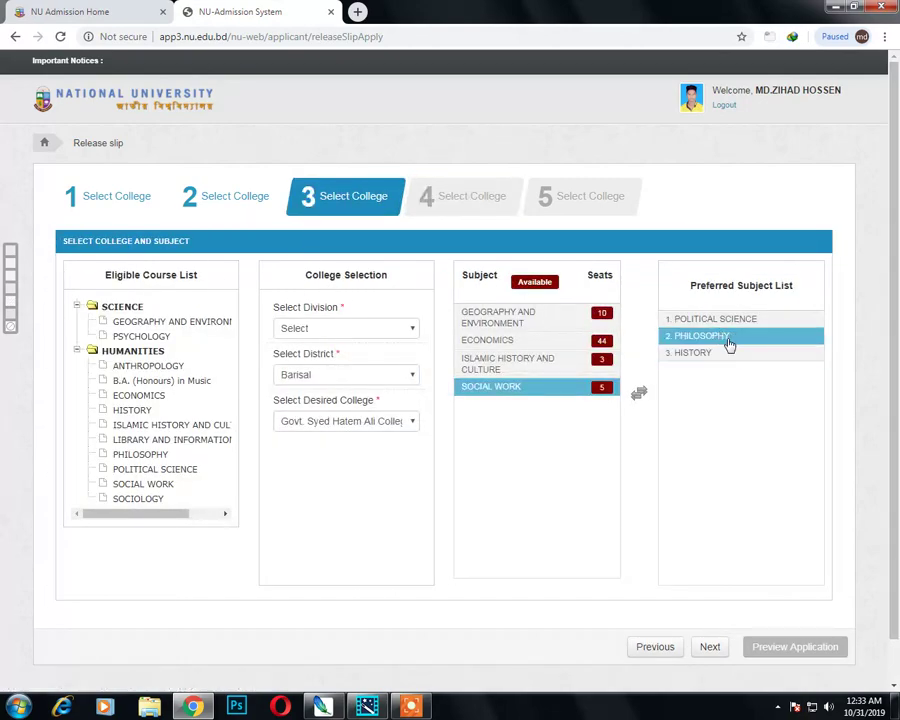
pyautogui.click(638, 393)
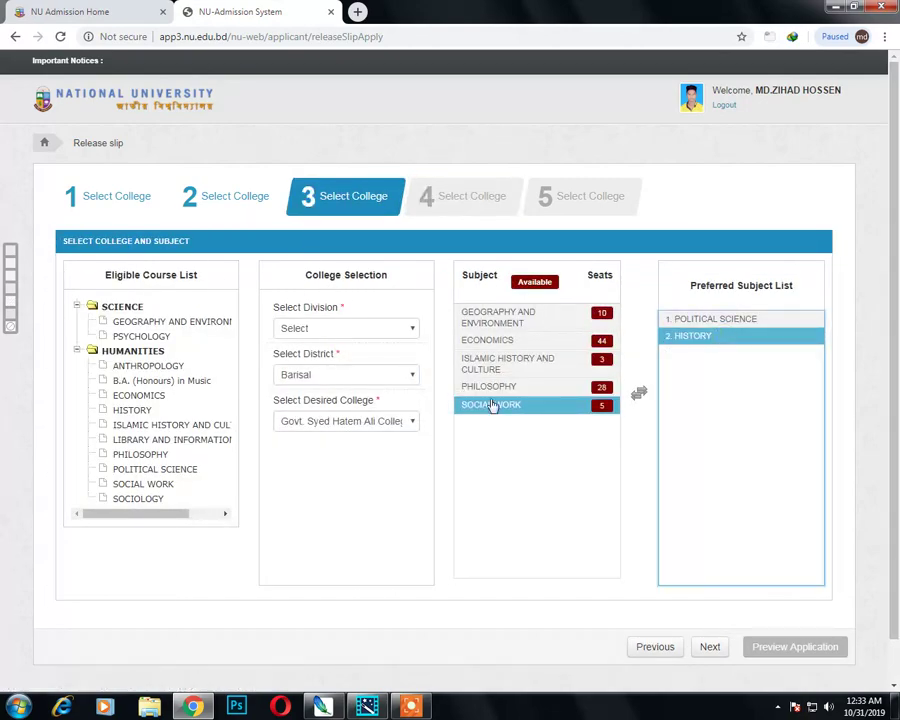
pyautogui.click(505, 390)
pyautogui.click(496, 365)
pyautogui.click(494, 341)
pyautogui.click(505, 388)
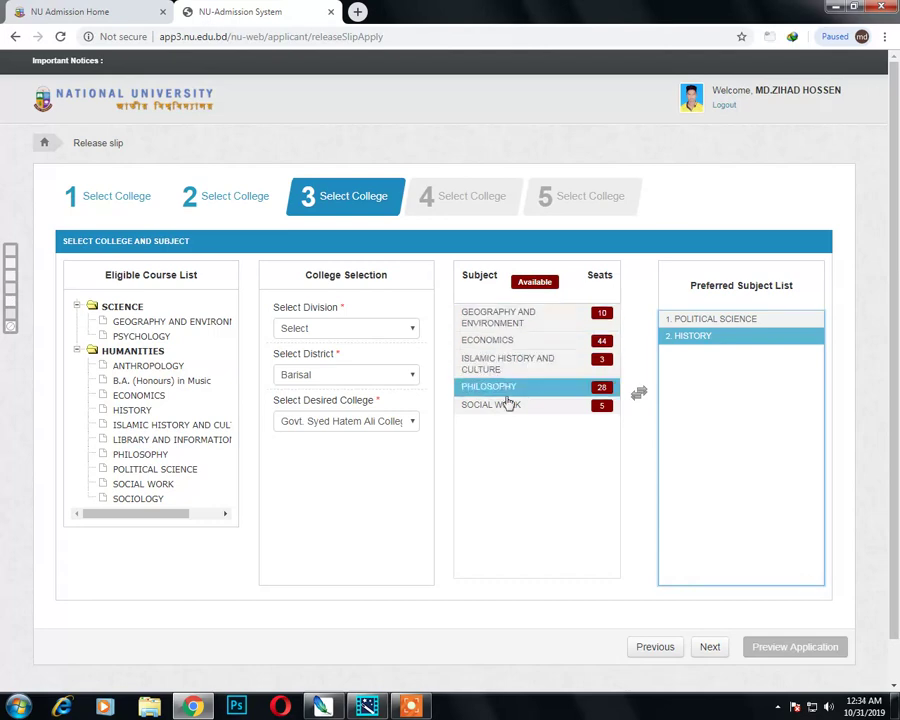
pyautogui.click(510, 405)
pyautogui.click(638, 393)
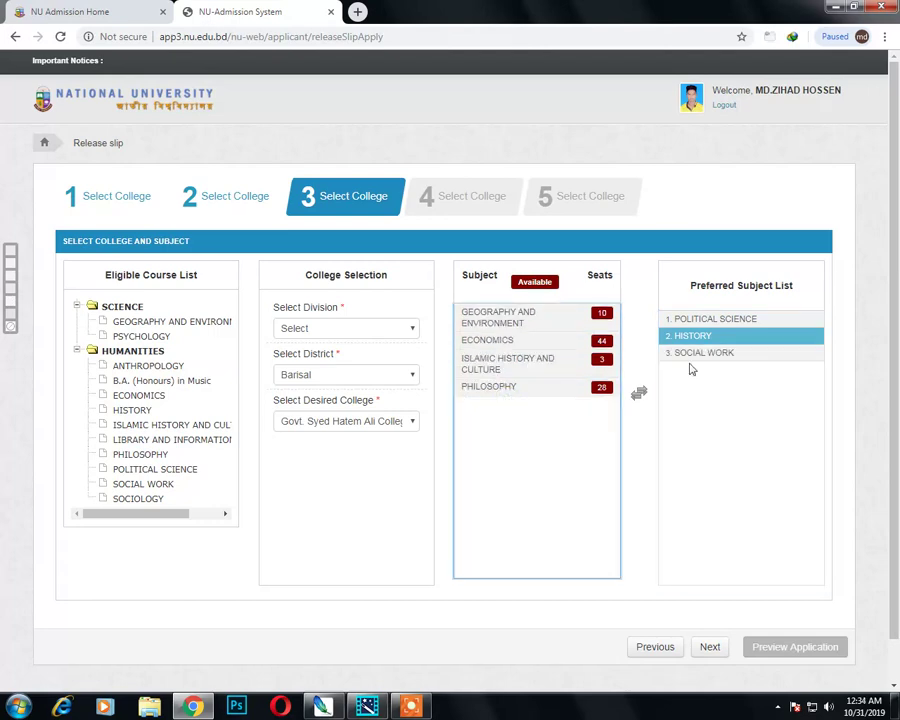
pyautogui.click(677, 354)
pyautogui.doubleClick(677, 354)
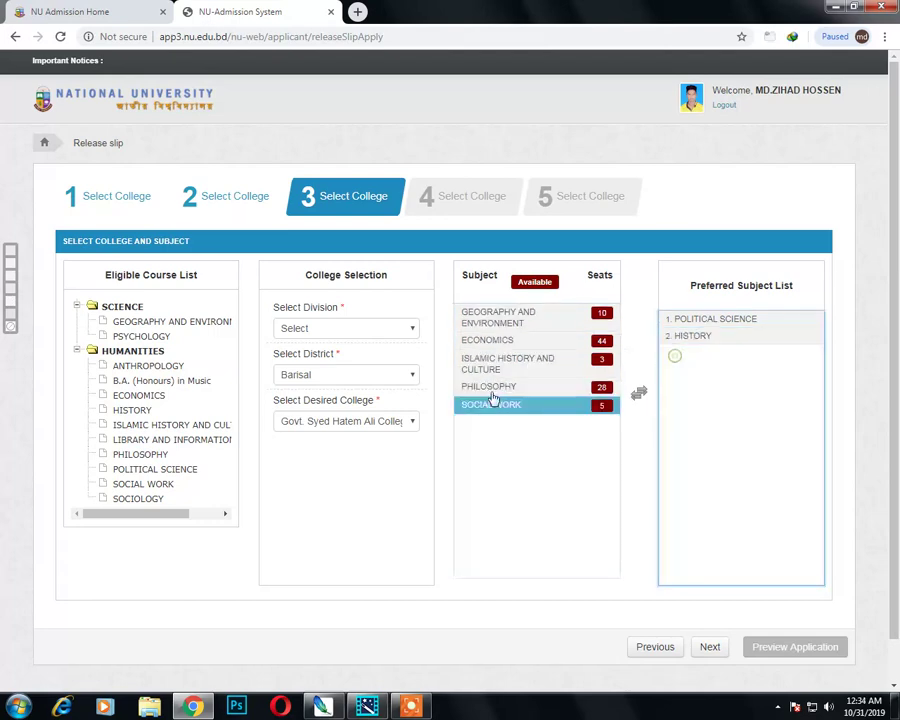
# Add PHILOSOPHY as the third college's last preferred subject after HISTORY and try to proceed to the fourth choice
pyautogui.doubleClick(497, 387)
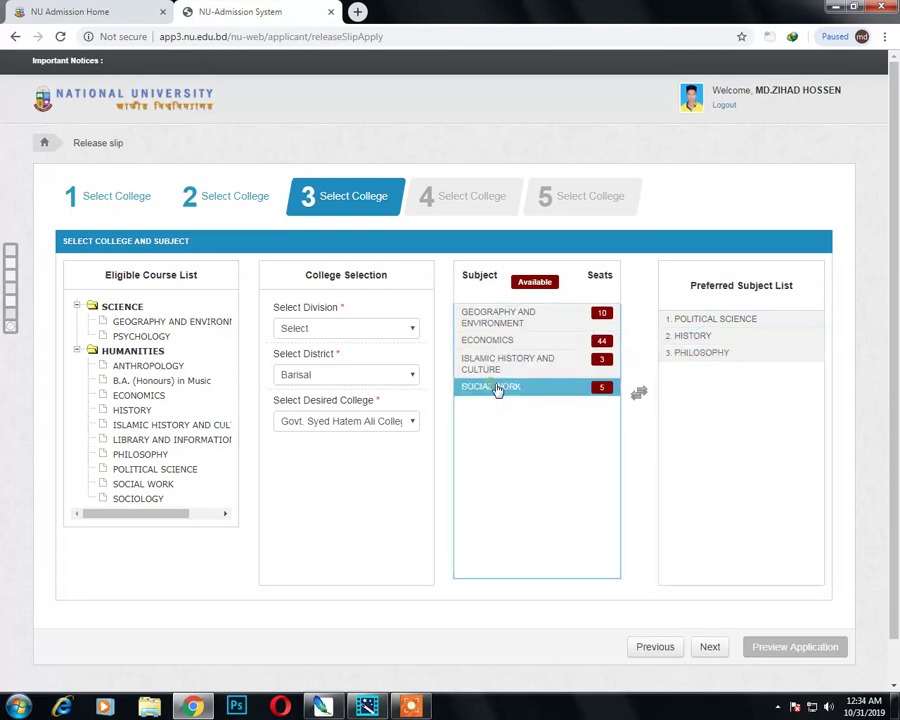
pyautogui.click(708, 647)
pyautogui.click(497, 316)
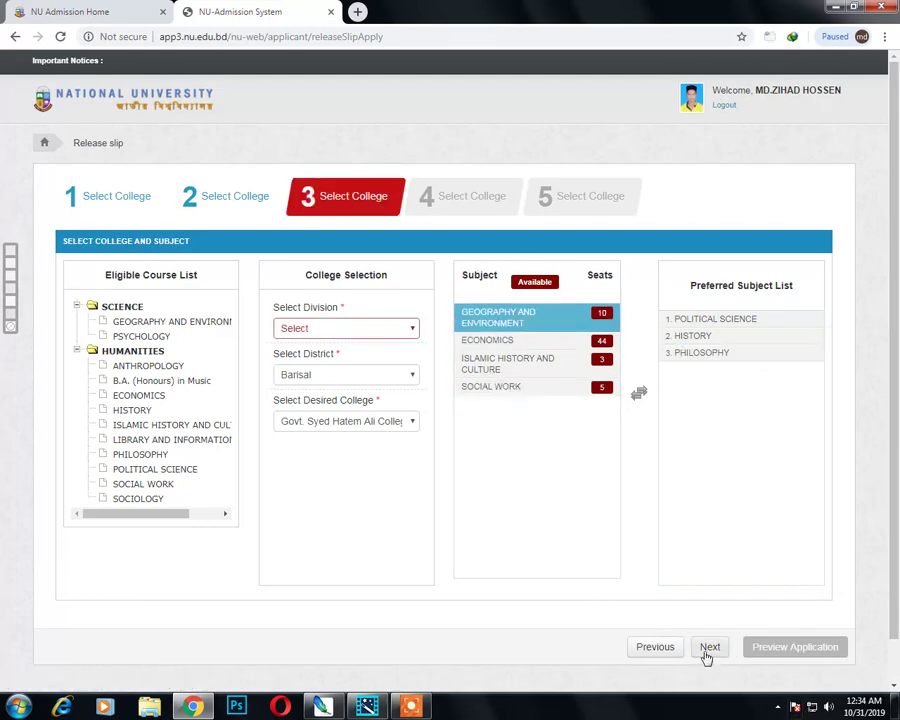
# Reselect division BARISAL, district Barisal and Govt. Syed Hatem Ali College for the third choice
pyautogui.click(288, 327)
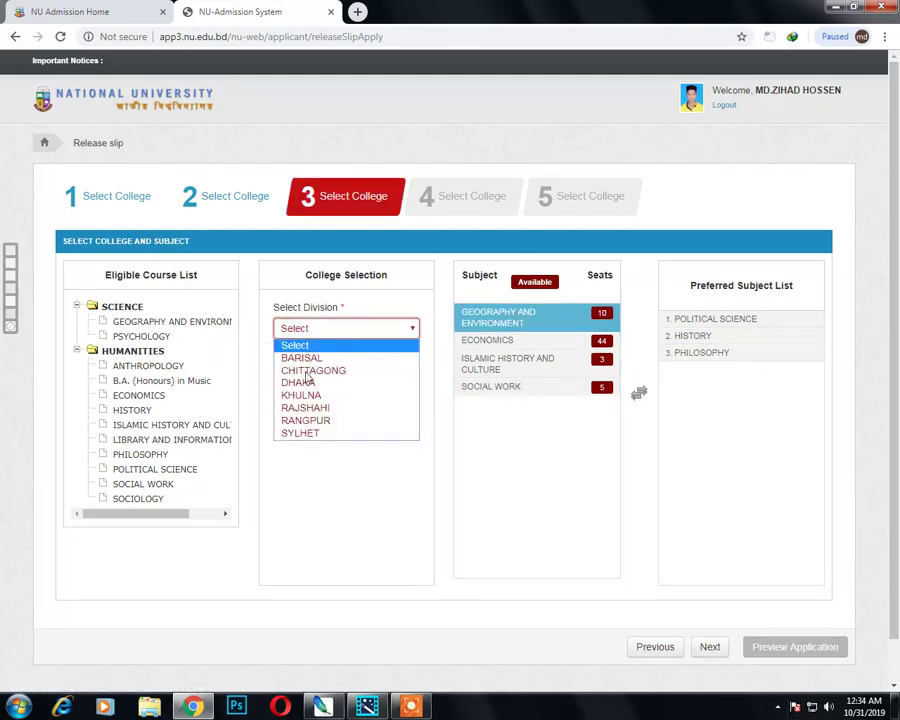
pyautogui.click(311, 360)
pyautogui.click(324, 372)
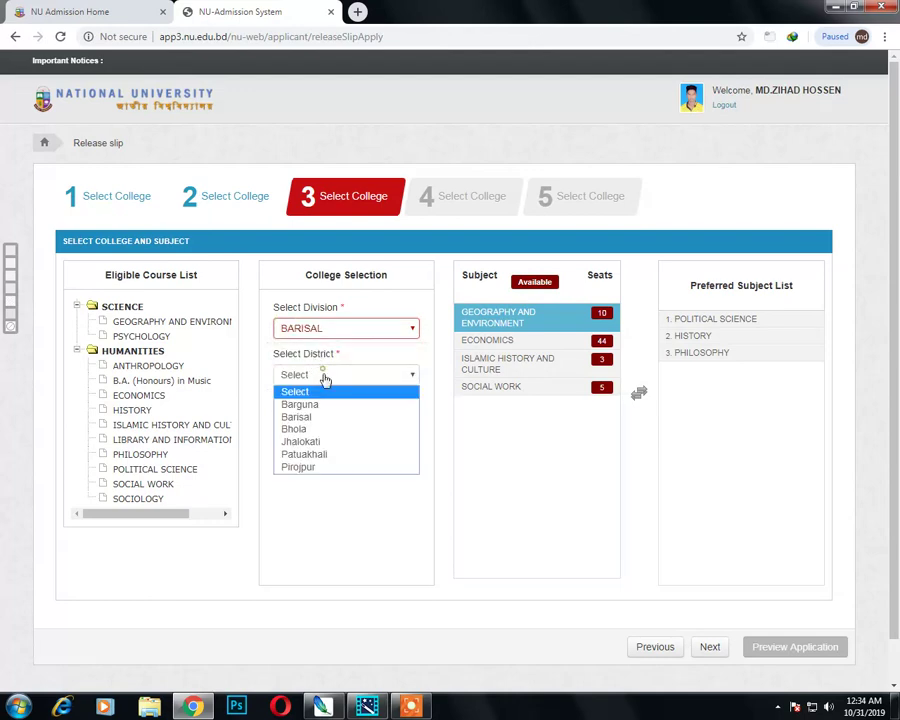
pyautogui.click(314, 417)
pyautogui.click(317, 420)
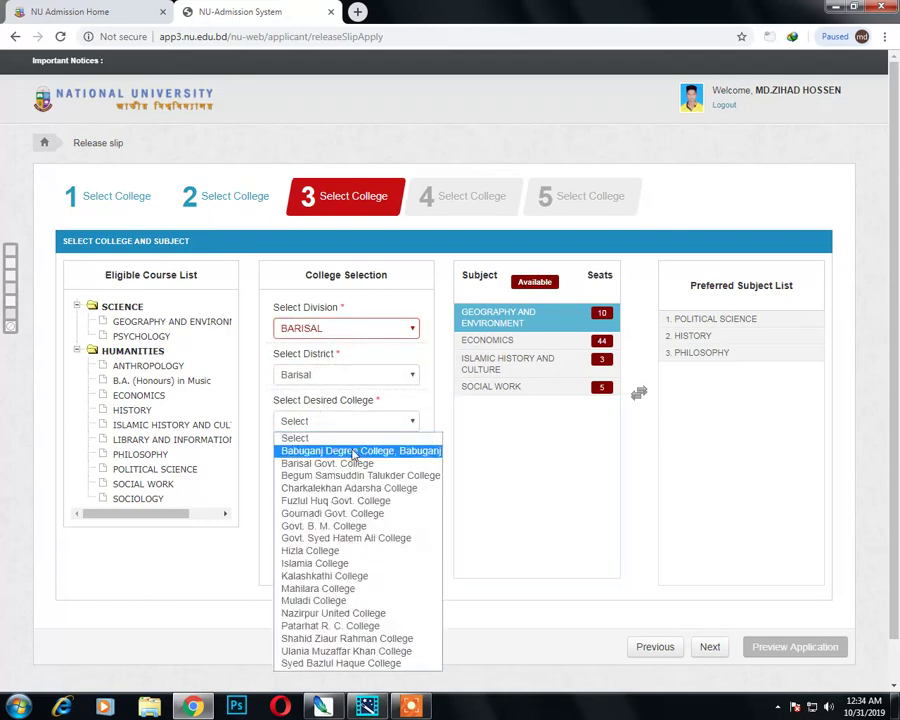
pyautogui.click(343, 538)
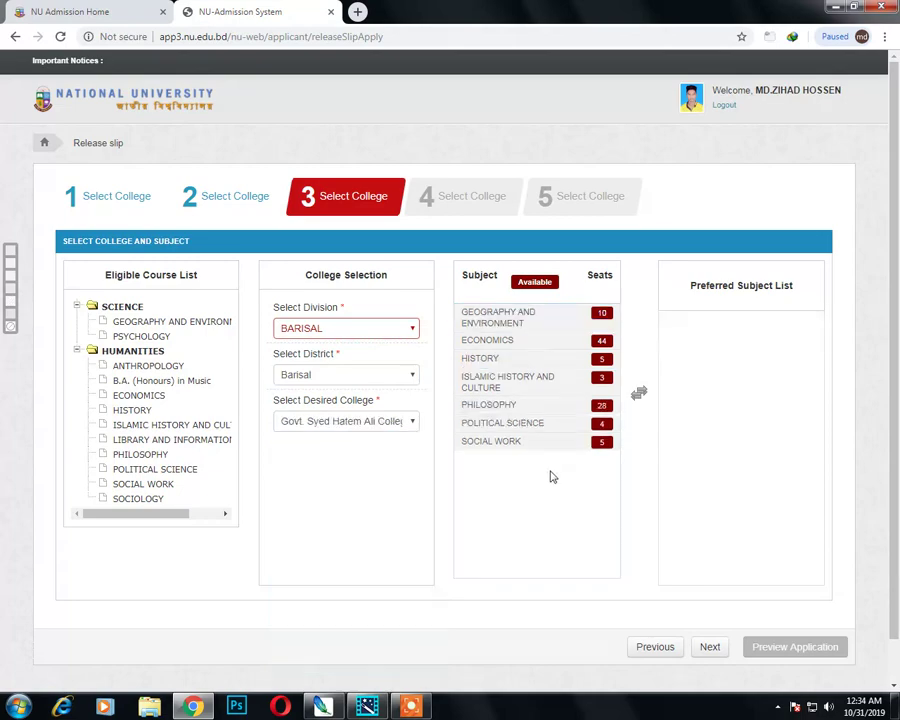
# Add POLITICAL SCIENCE, HISTORY and PHILOSOPHY, in that order, as the third college's preferred subjects and proceed to the fourth choice
pyautogui.click(507, 425)
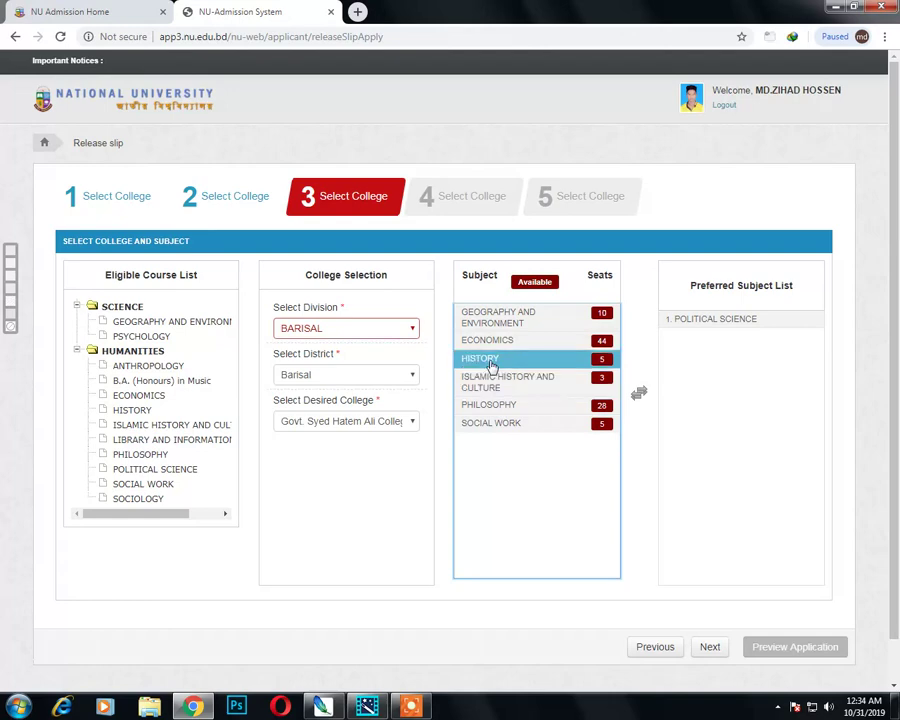
pyautogui.click(491, 362)
pyautogui.click(498, 386)
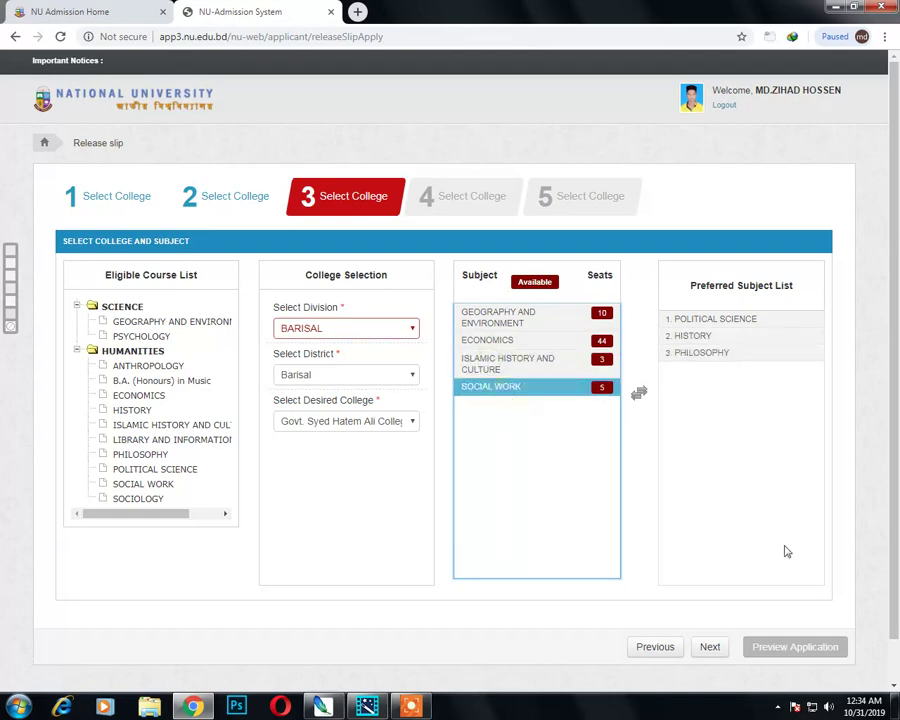
pyautogui.click(716, 647)
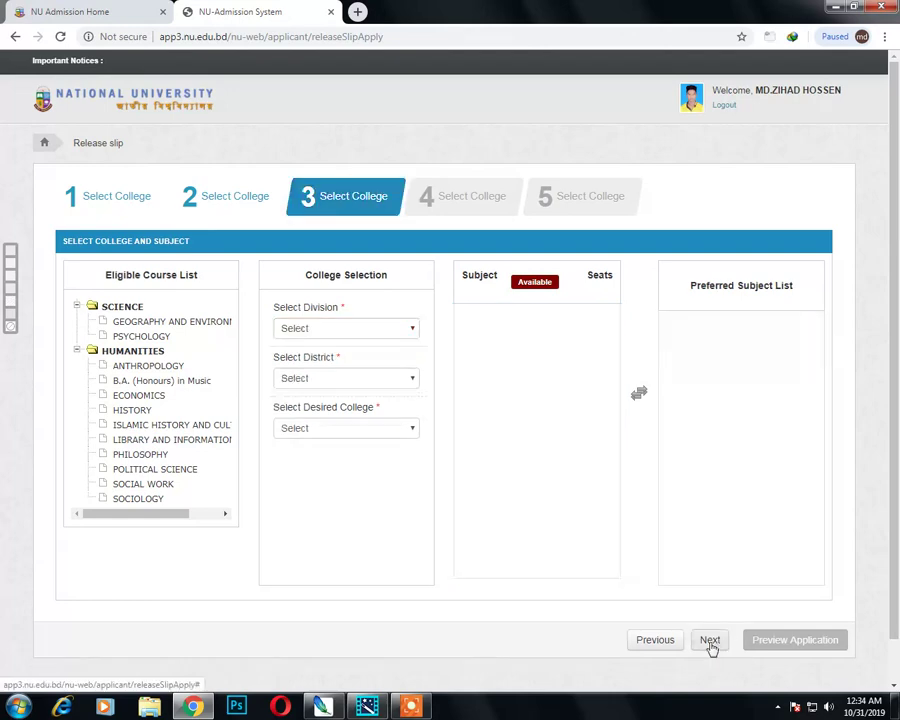
# For the fourth choice, select division BARISAL, district Barisal and Barisal Govt. College as the desired college
pyautogui.click(366, 330)
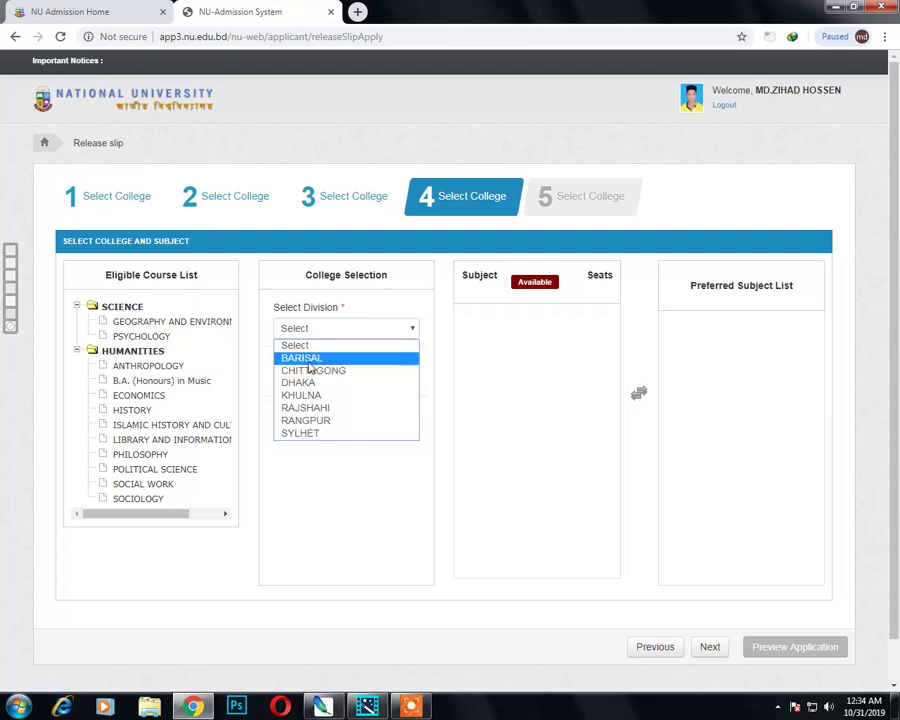
pyautogui.click(307, 360)
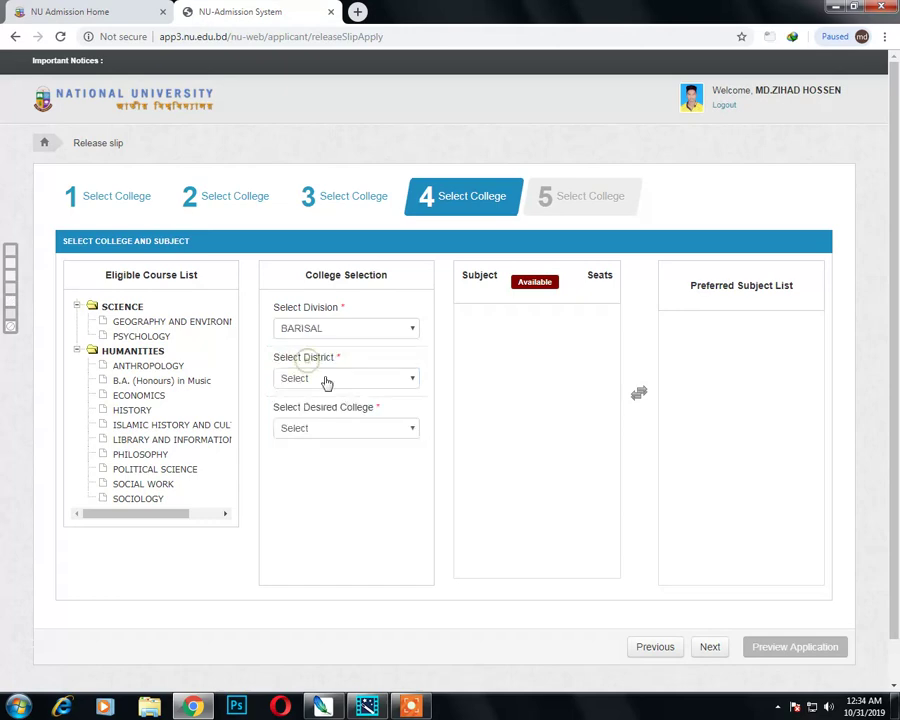
pyautogui.click(323, 380)
pyautogui.click(316, 425)
pyautogui.click(315, 426)
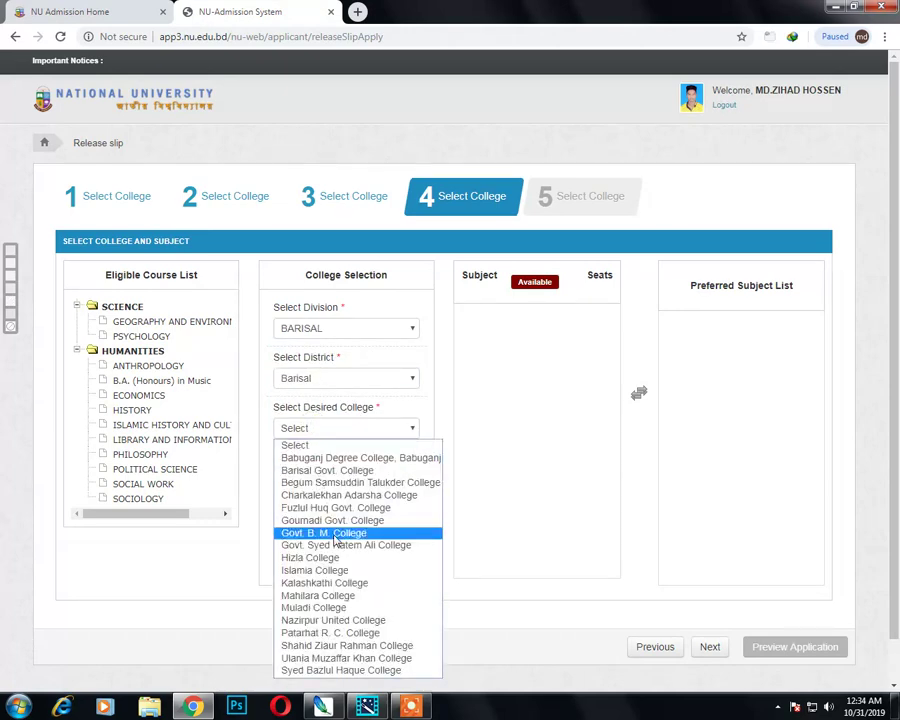
pyautogui.click(326, 471)
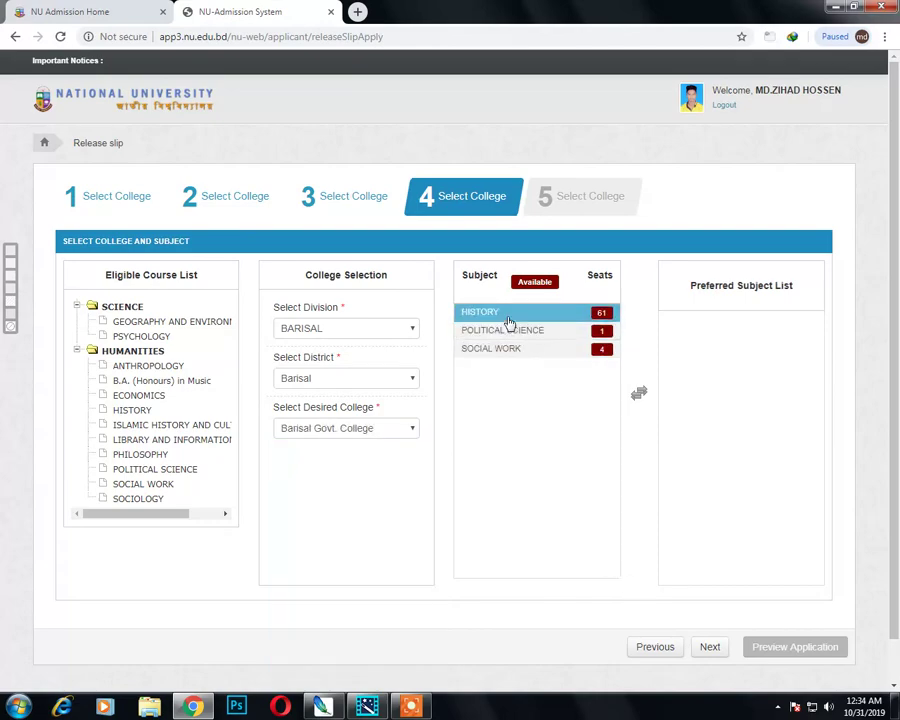
# Add POLITICAL SCIENCE and HISTORY, in that order, as the fourth college's preferred subjects and proceed to the fifth choice
pyautogui.click(535, 338)
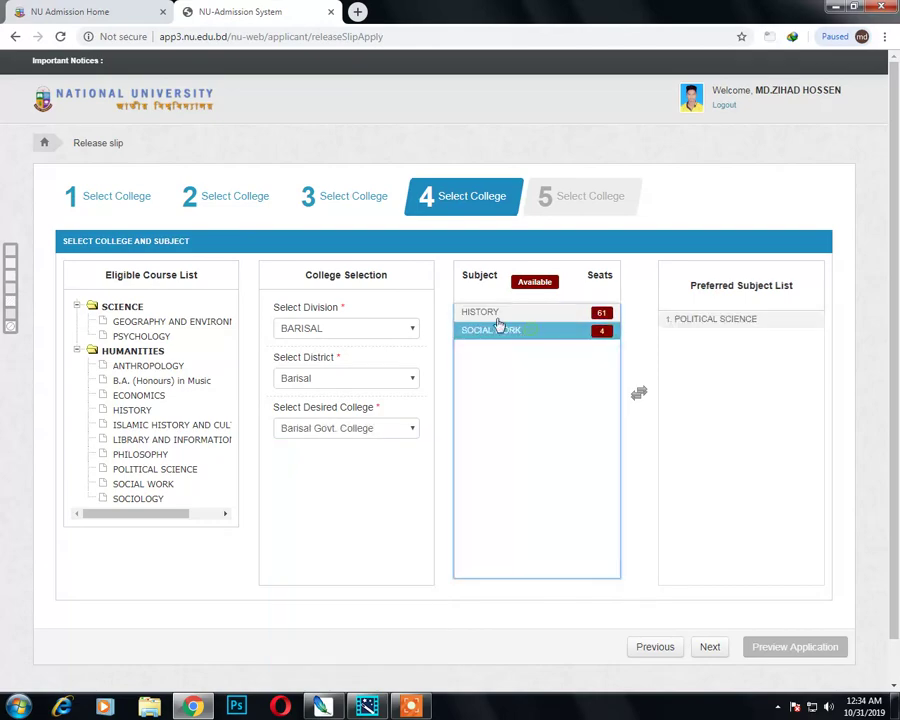
pyautogui.click(500, 312)
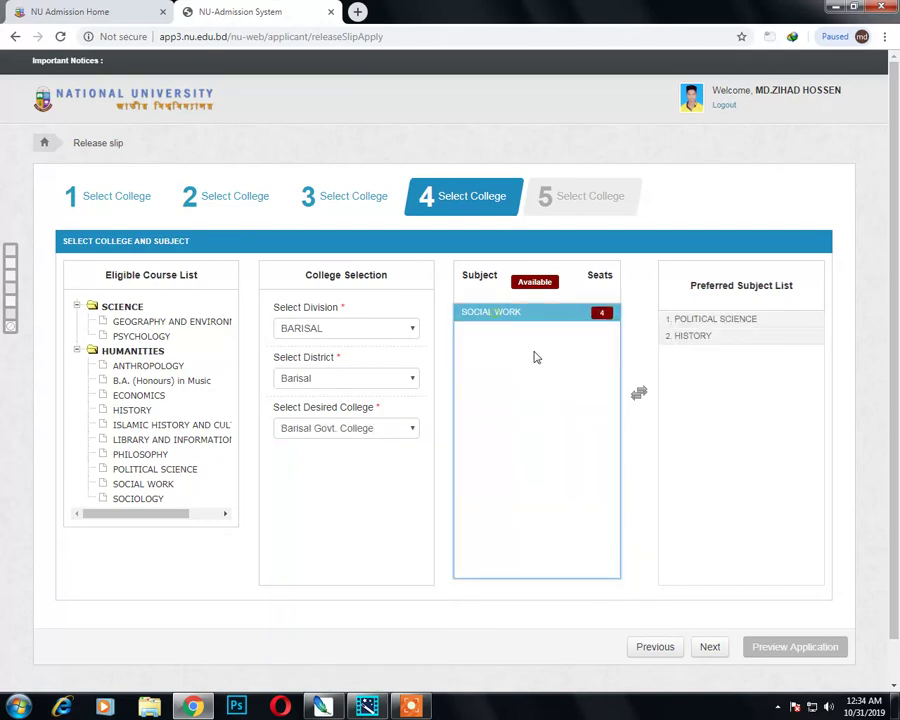
pyautogui.click(706, 648)
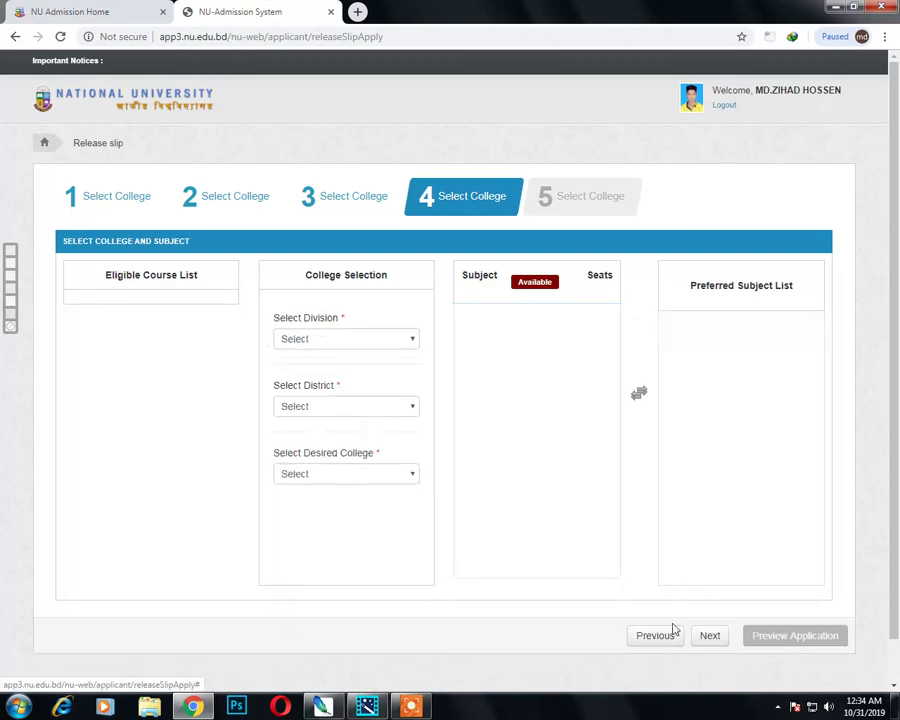
# For the fifth choice, select division DHAKA, district Dhaka and HAZI SALIM DEGREE COLLEGE as the desired college
pyautogui.click(314, 338)
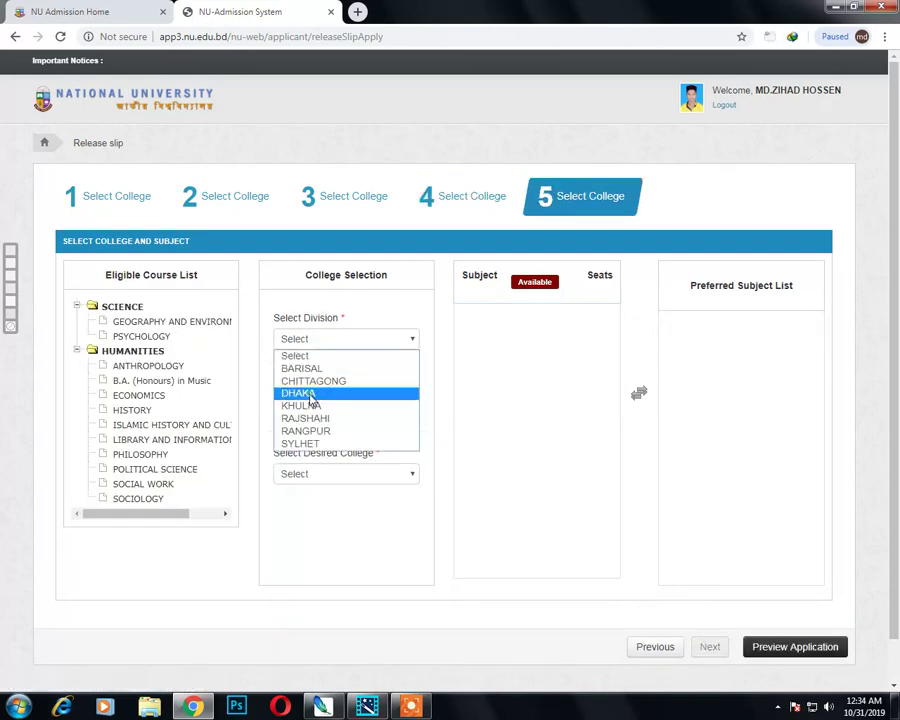
pyautogui.click(312, 394)
pyautogui.click(321, 403)
pyautogui.click(319, 440)
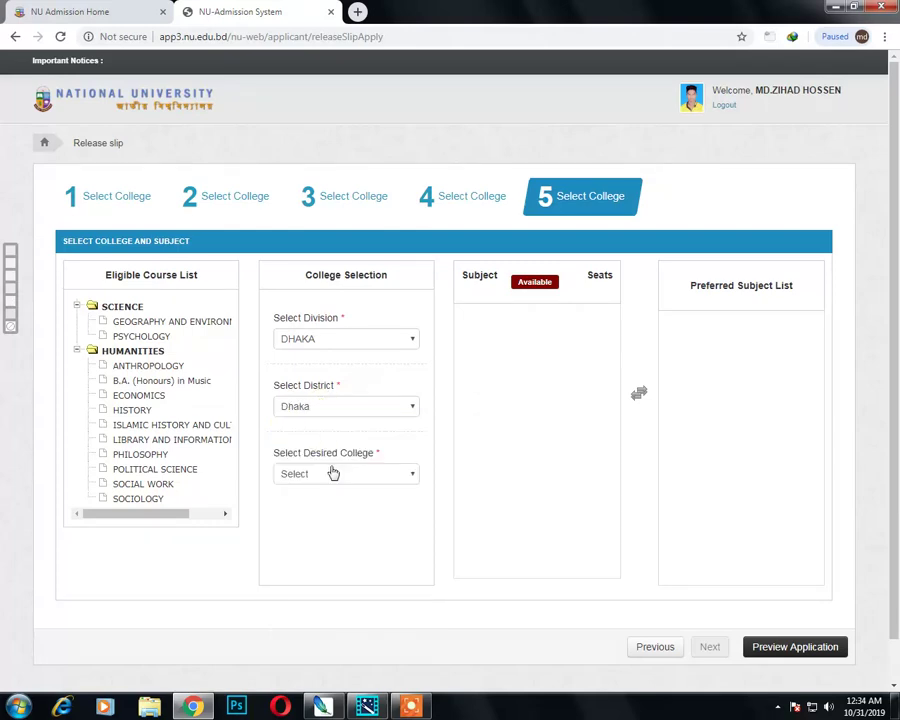
pyautogui.click(333, 471)
pyautogui.click(366, 408)
# Add POLITICAL SCIENCE and HISTORY, in that order, as the fifth college's preferred subjects
pyautogui.click(505, 332)
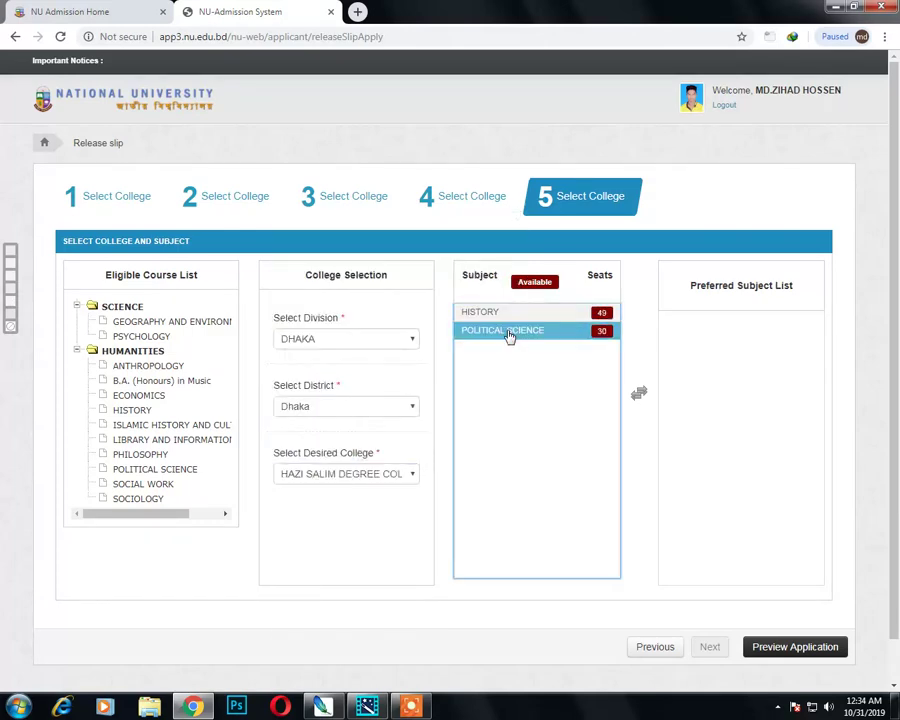
pyautogui.doubleClick(508, 334)
pyautogui.doubleClick(490, 313)
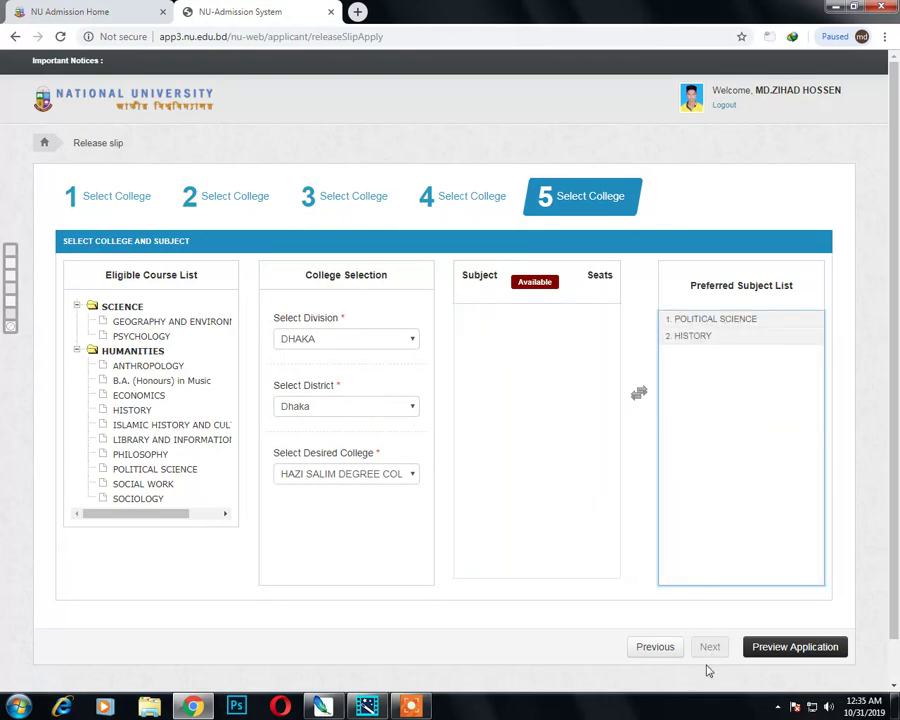
# Preview the release slip application, review all five college choices and submit it
pyautogui.click(781, 657)
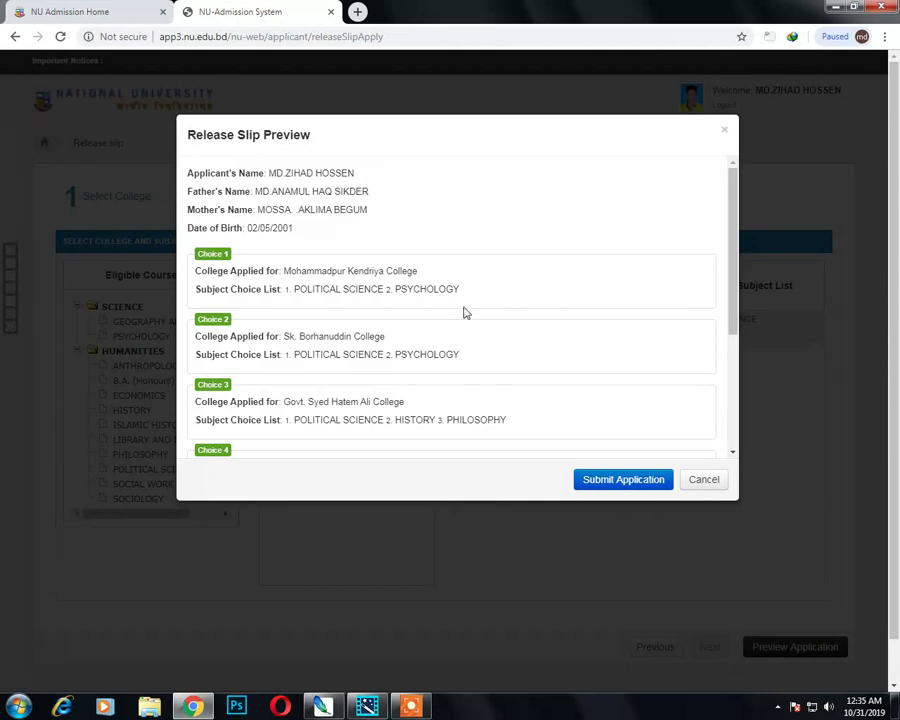
pyautogui.moveTo(729, 317); pyautogui.dragTo(749, 422)
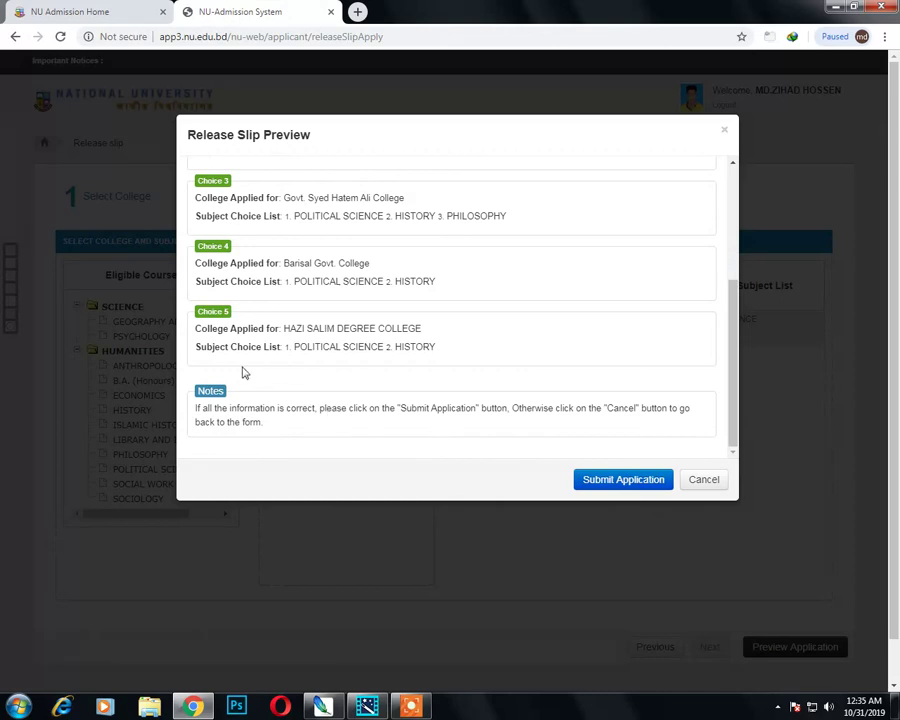
pyautogui.moveTo(733, 370); pyautogui.dragTo(734, 338)
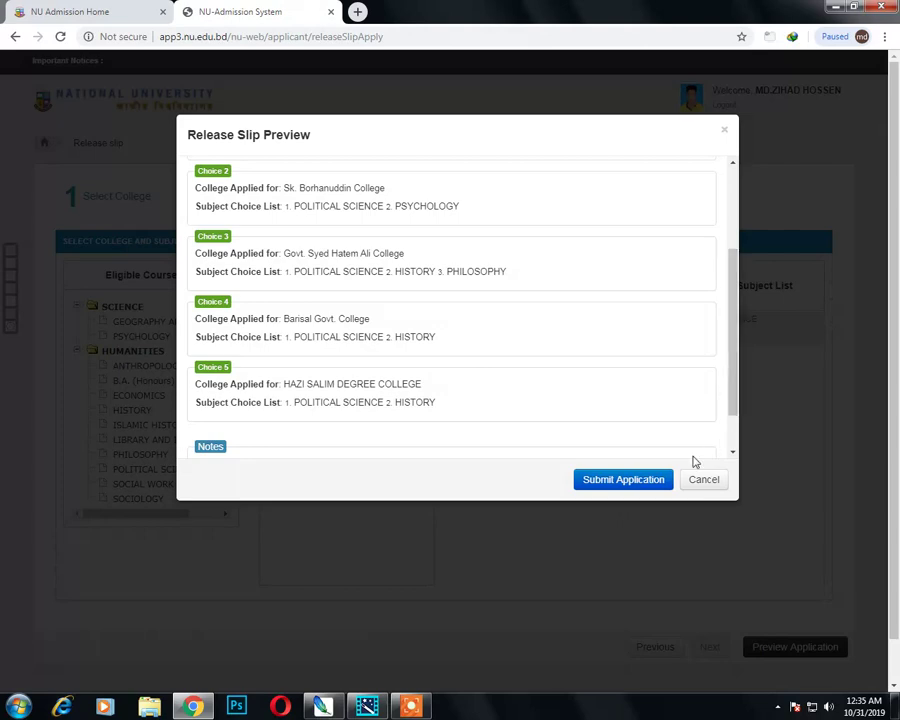
pyautogui.click(628, 484)
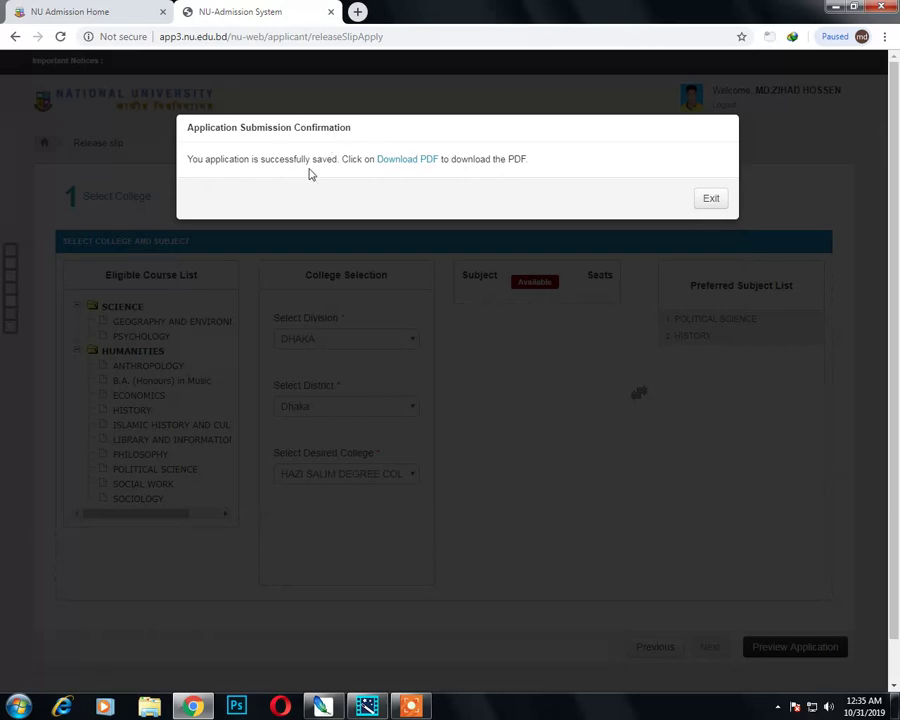
# Download the submitted application as ReleaseSlipForm.pdf and open it with Google Chrome
pyautogui.click(422, 162)
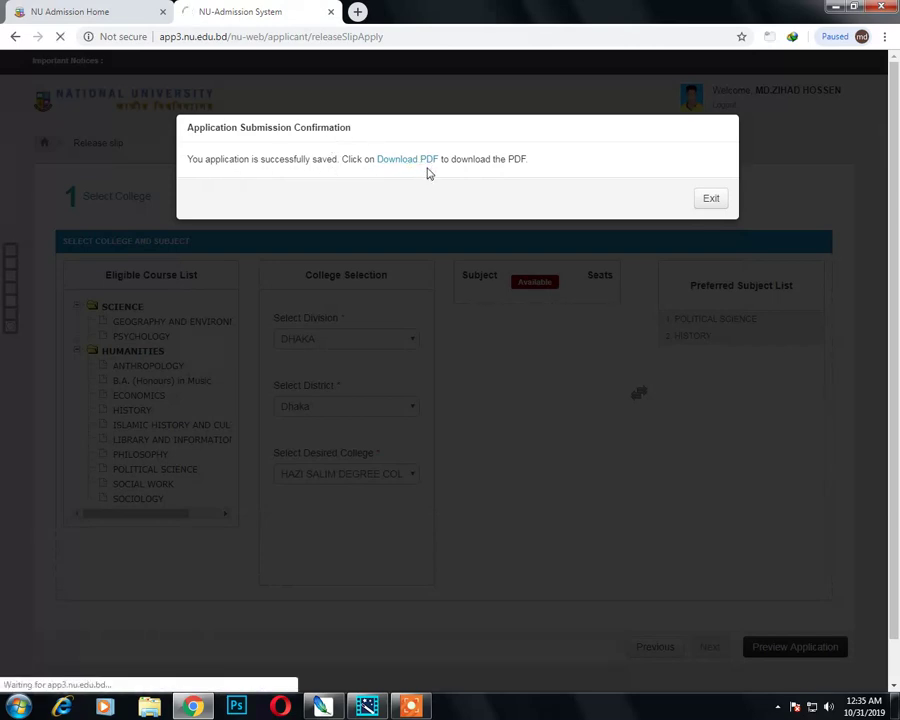
pyautogui.click(468, 418)
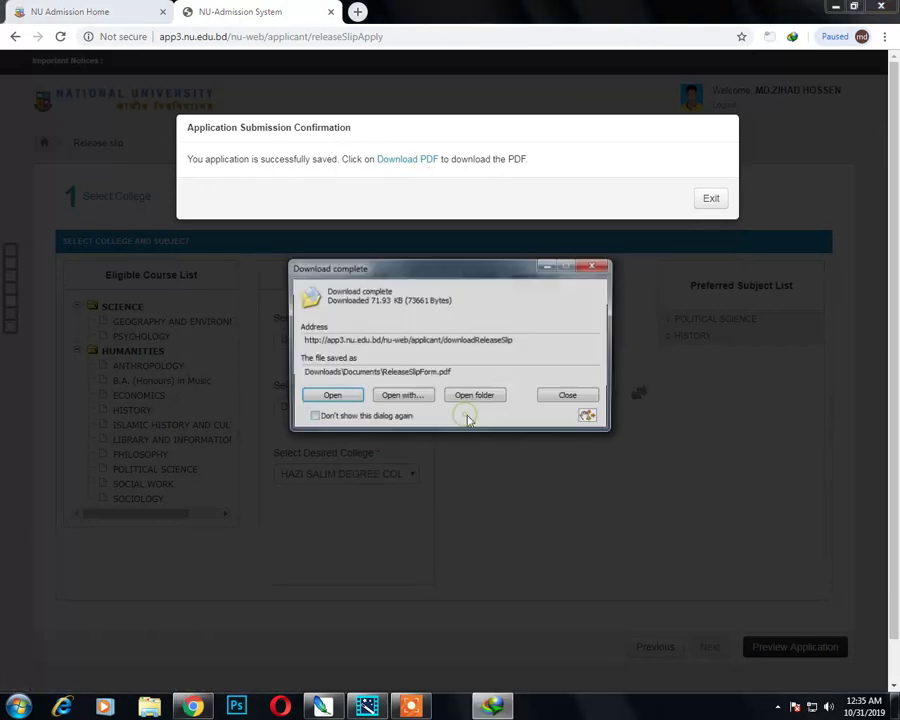
pyautogui.click(408, 396)
pyautogui.click(470, 304)
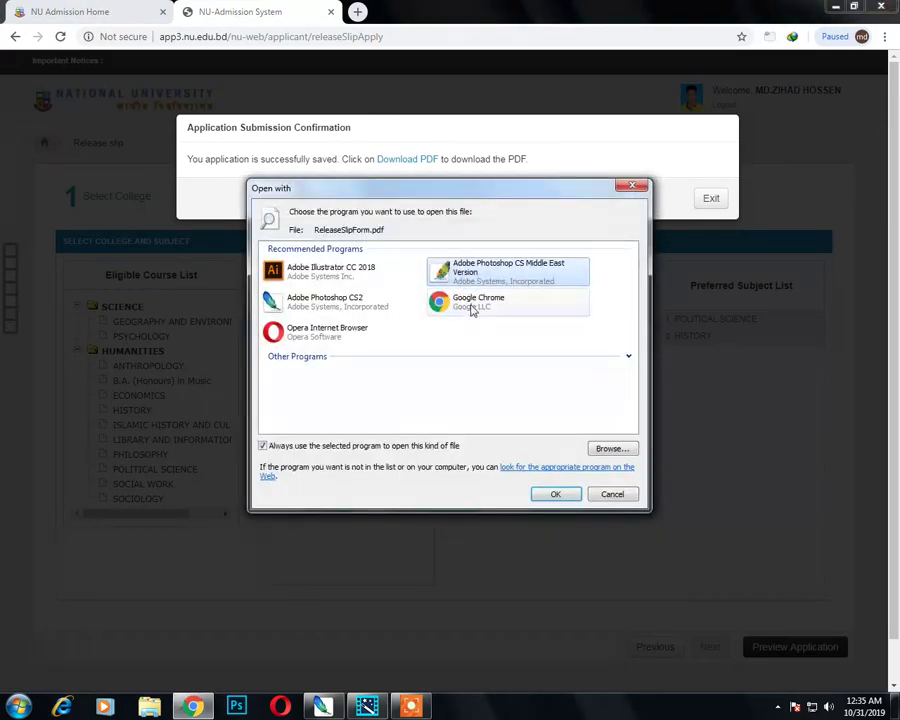
pyautogui.click(557, 493)
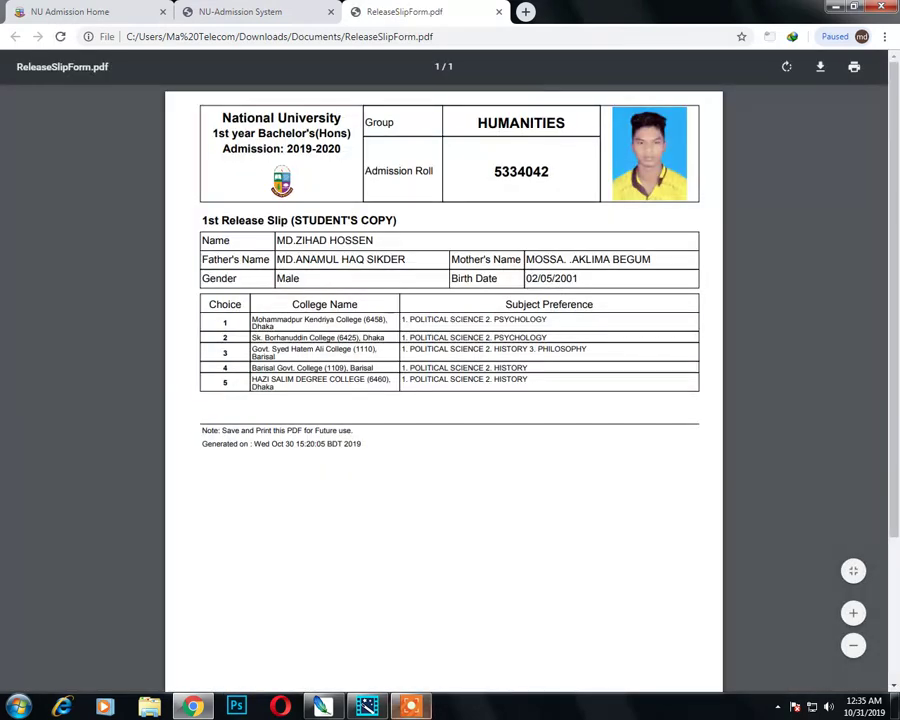
pyautogui.moveTo(860, 652)
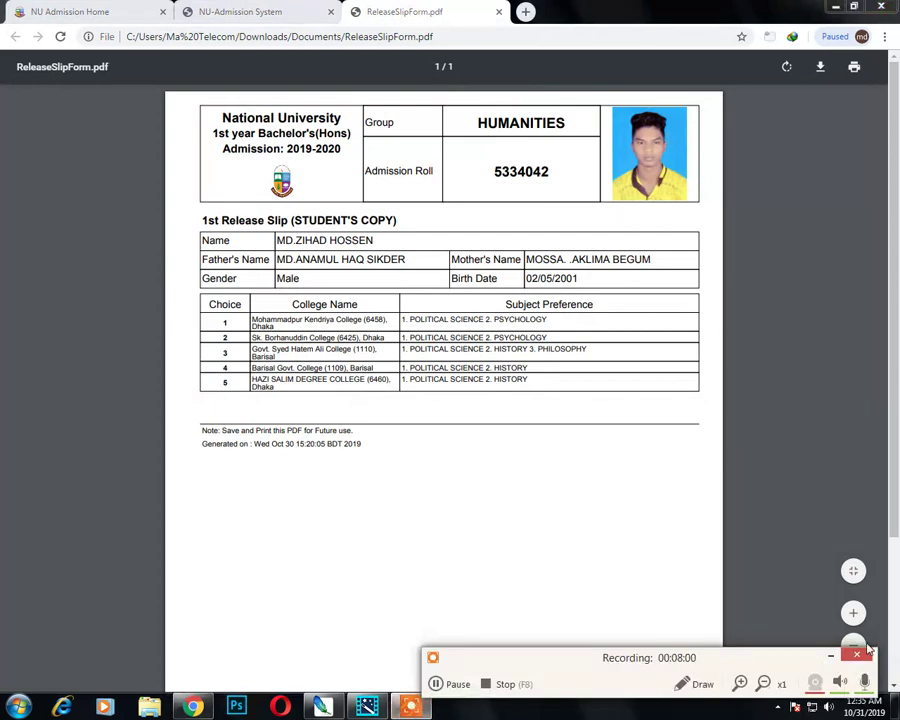
pyautogui.click(830, 655)
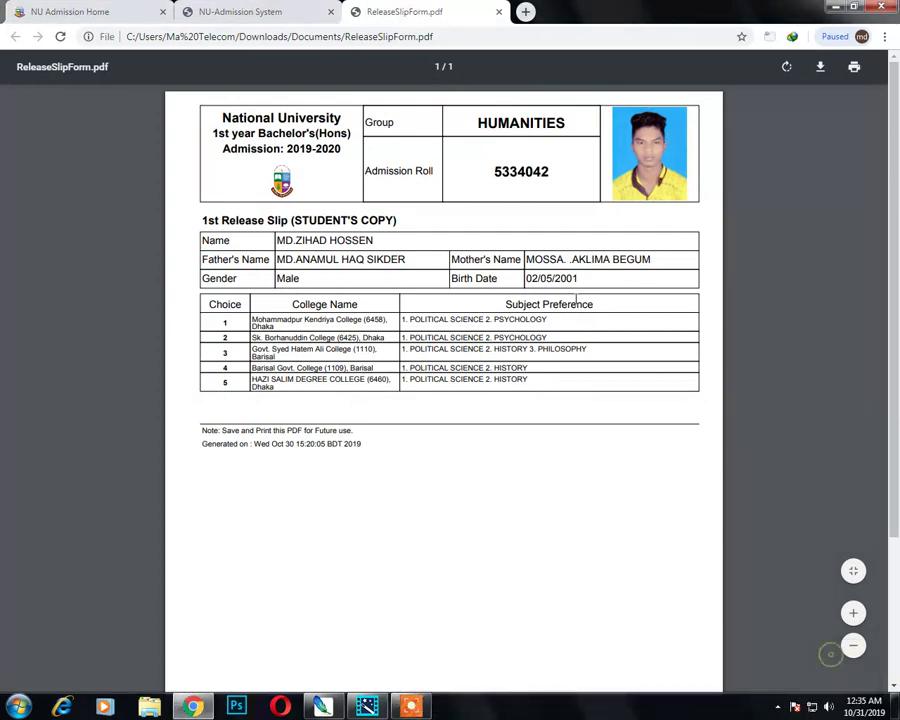
# Print the release slip PDF with the color setting changed to Color
pyautogui.click(856, 70)
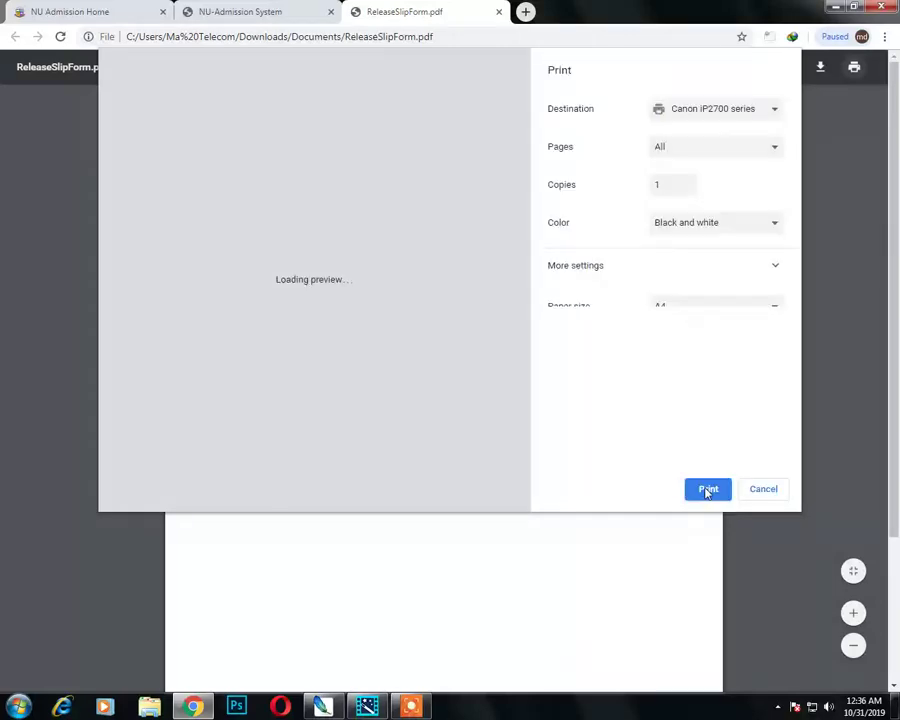
pyautogui.click(700, 222)
pyautogui.click(693, 251)
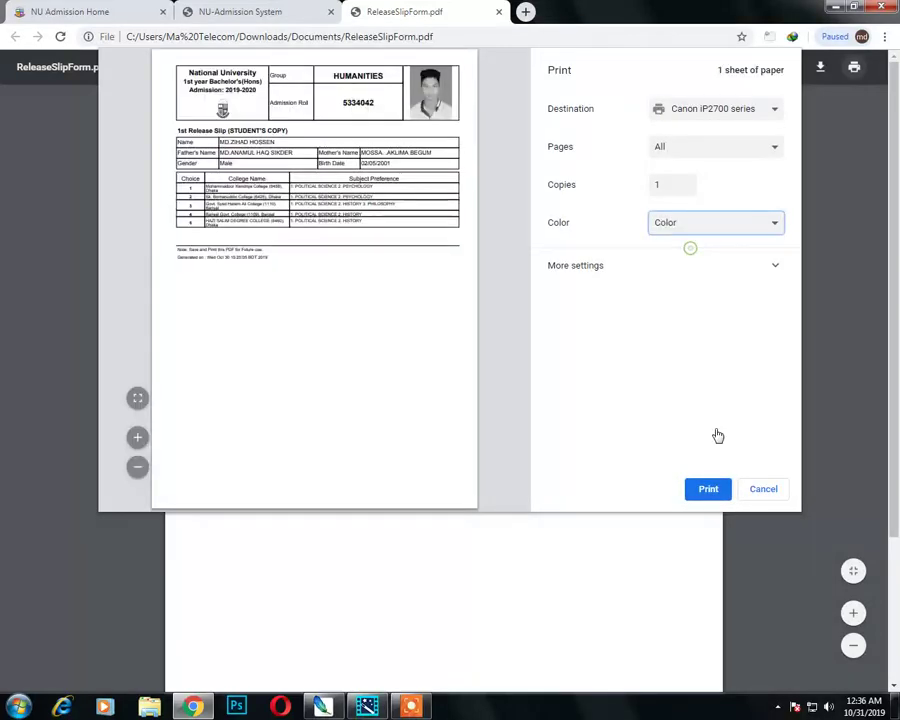
pyautogui.click(706, 490)
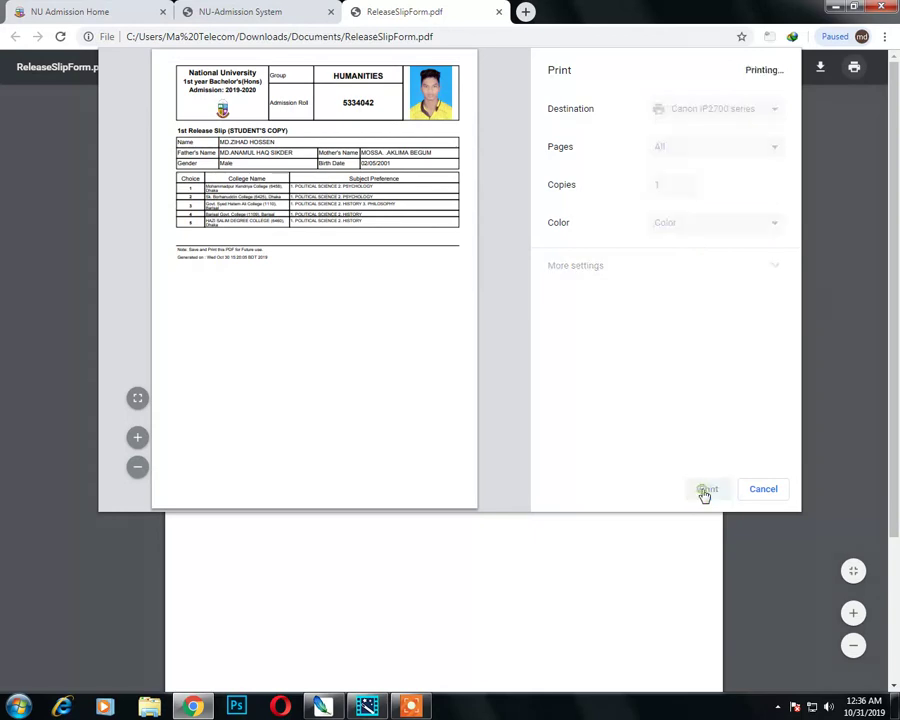
pyautogui.click(426, 706)
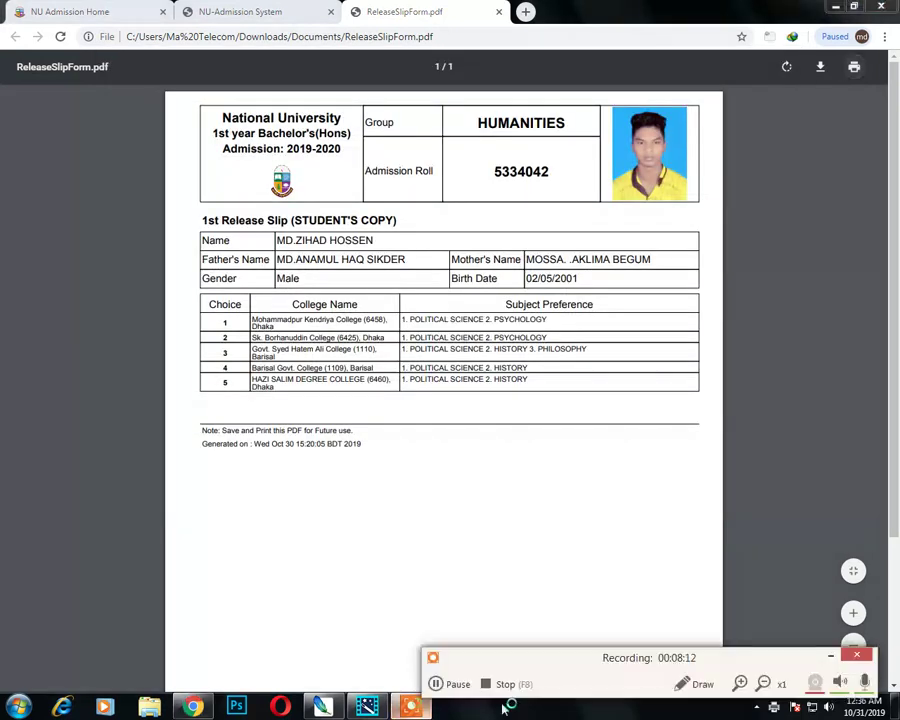